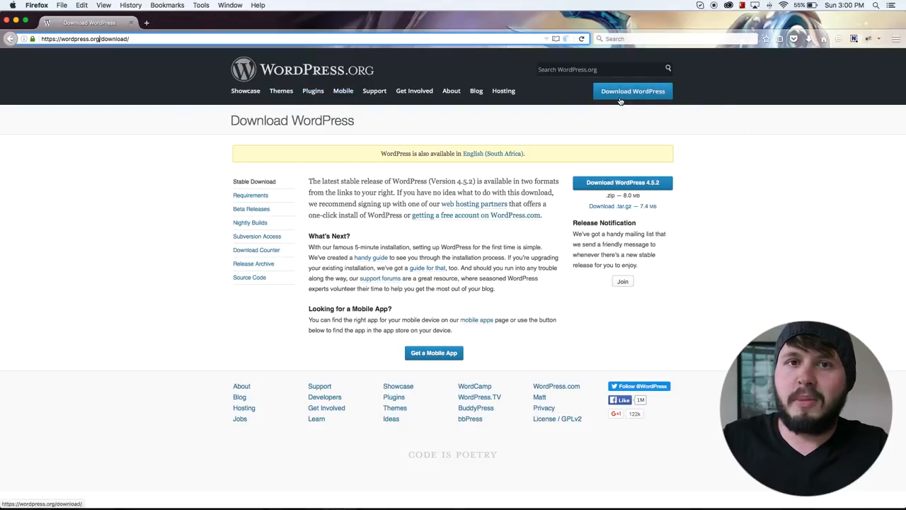
# Download the WordPress 4.5.2 ZIP archive and save it to the Desktop as wordpress-4.5.2.zip.
pyautogui.click(622, 184)
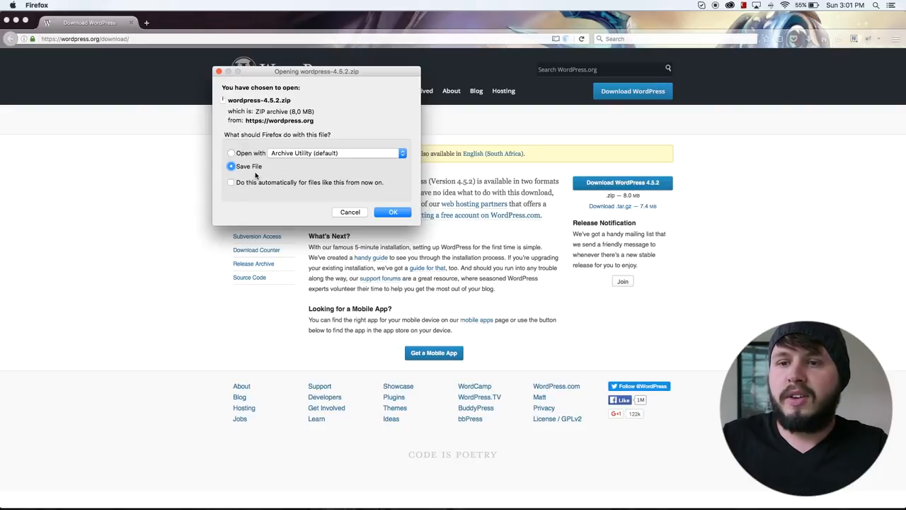
pyautogui.click(391, 212)
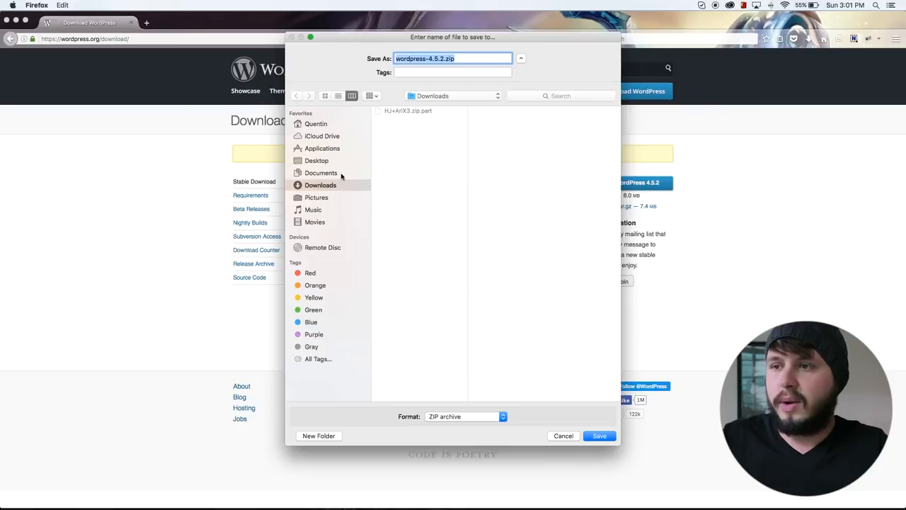
pyautogui.click(324, 161)
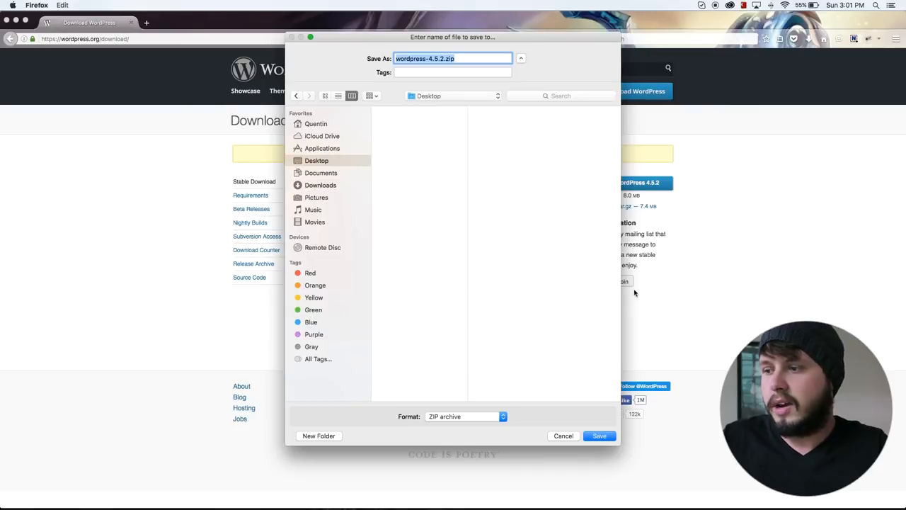
pyautogui.click(598, 435)
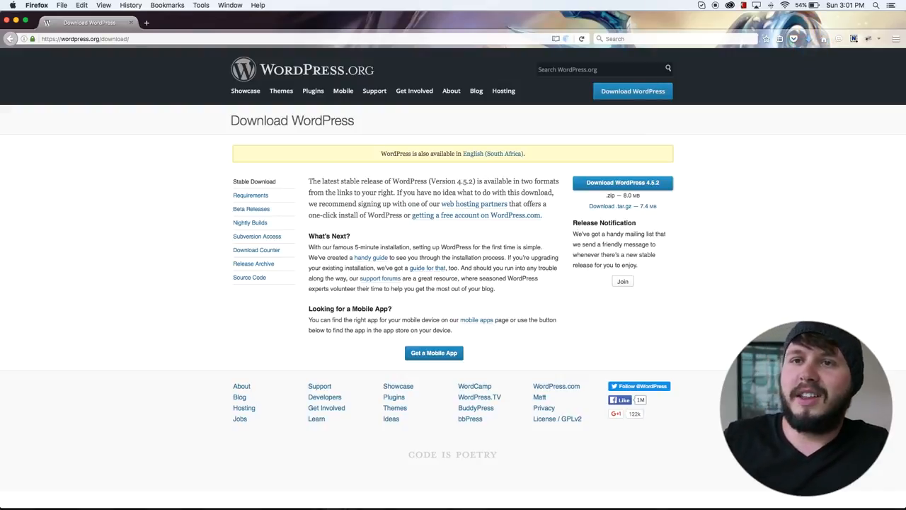
# Minimise the browser, reposition wordpress-4.5.2.zip on the desktop beside the htdocs window, and bring that Finder window forward.
pyautogui.click(16, 22)
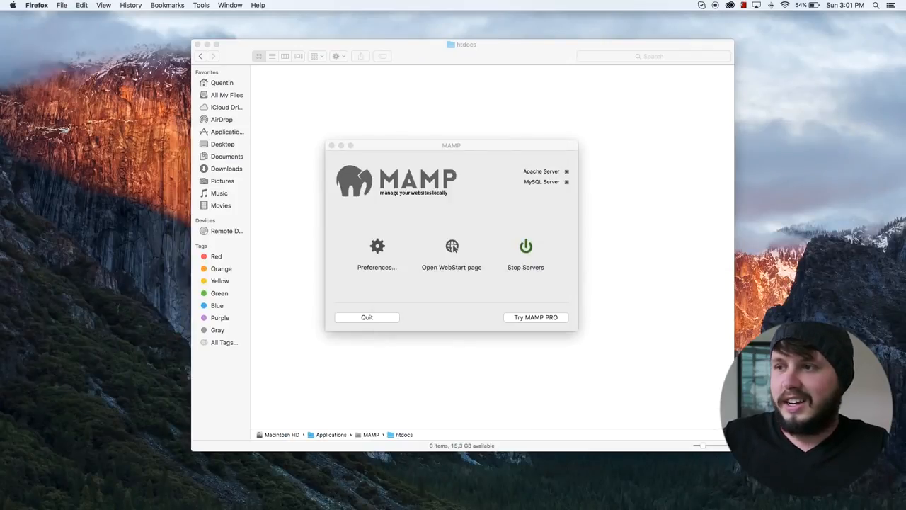
pyautogui.moveTo(821, 389); pyautogui.dragTo(793, 144)
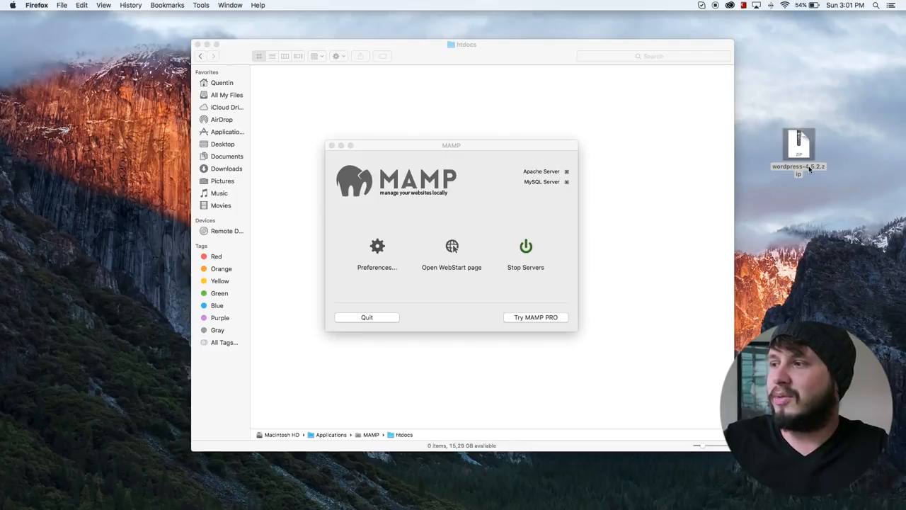
pyautogui.click(632, 137)
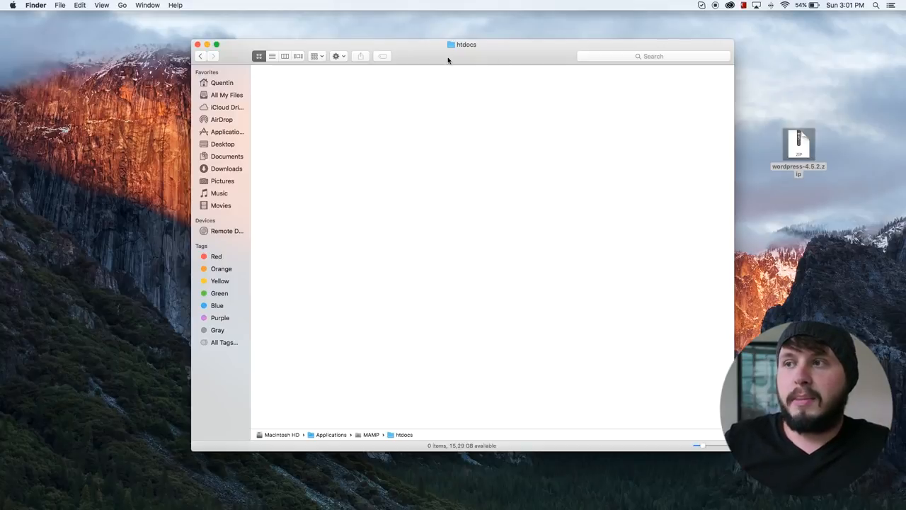
# Open the htdocs folder inside the MAMP folder in Applications.
pyautogui.click(227, 133)
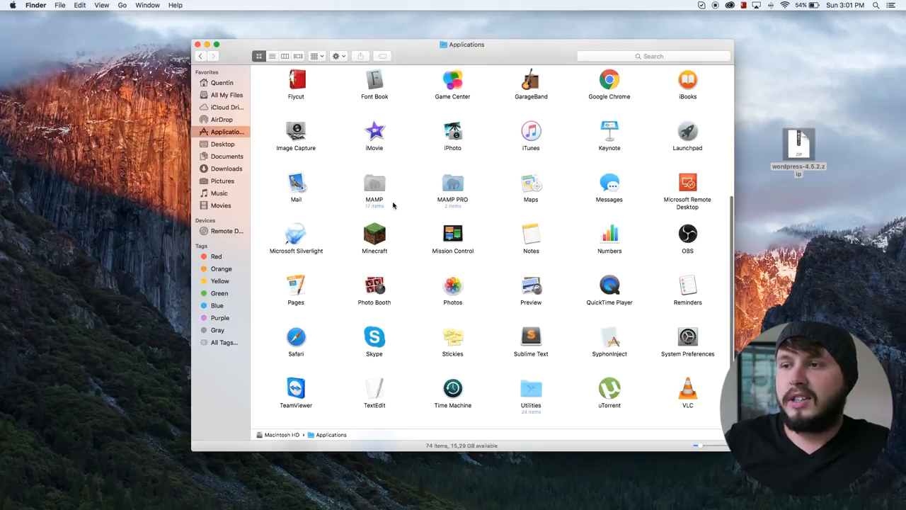
pyautogui.click(375, 186)
pyautogui.doubleClick(377, 188)
pyautogui.doubleClick(688, 86)
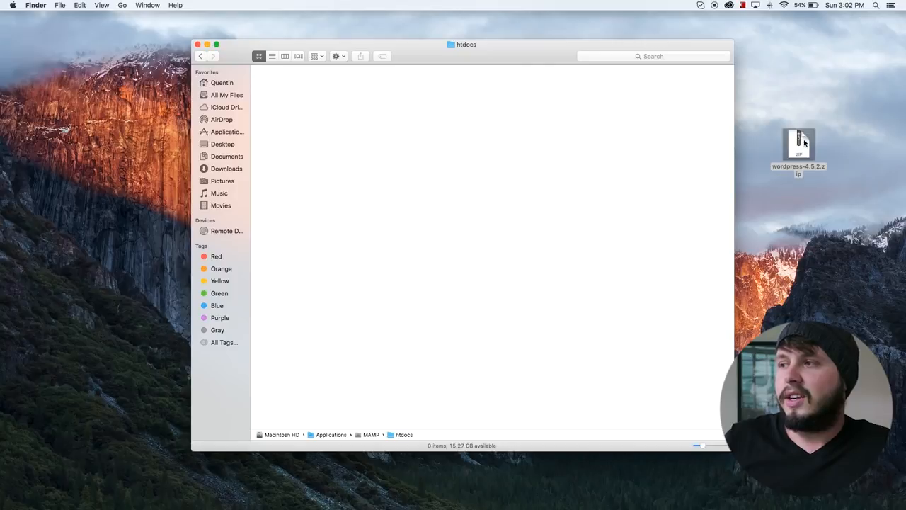
# Move wordpress-4.5.2.zip from the desktop into the htdocs folder and extract it there.
pyautogui.moveTo(803, 142); pyautogui.dragTo(333, 106)
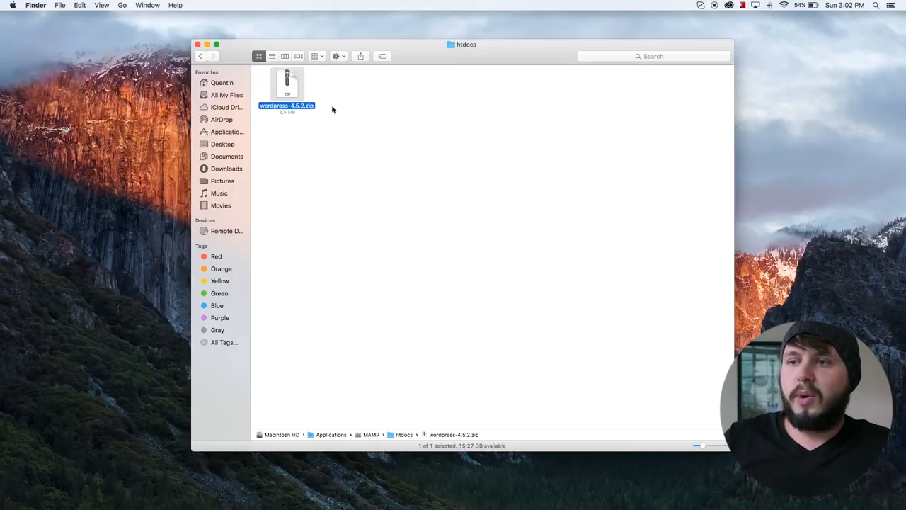
pyautogui.click(404, 147)
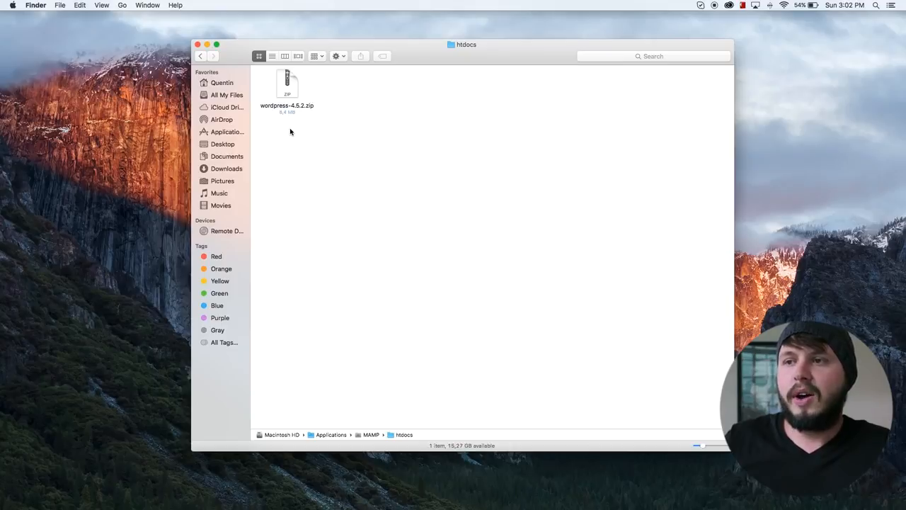
pyautogui.doubleClick(292, 90)
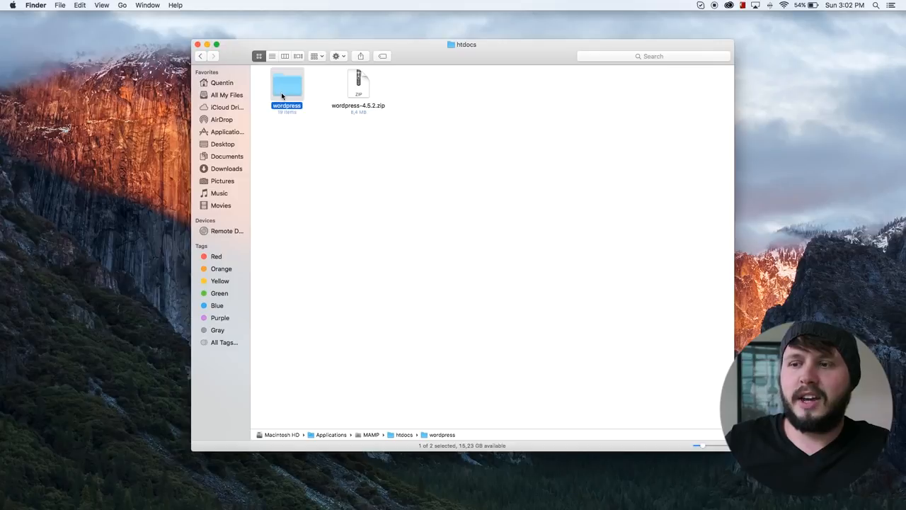
# Switch to MAMP, open its WebStart page in the browser, and go to My Website.
pyautogui.moveTo(257, 503)
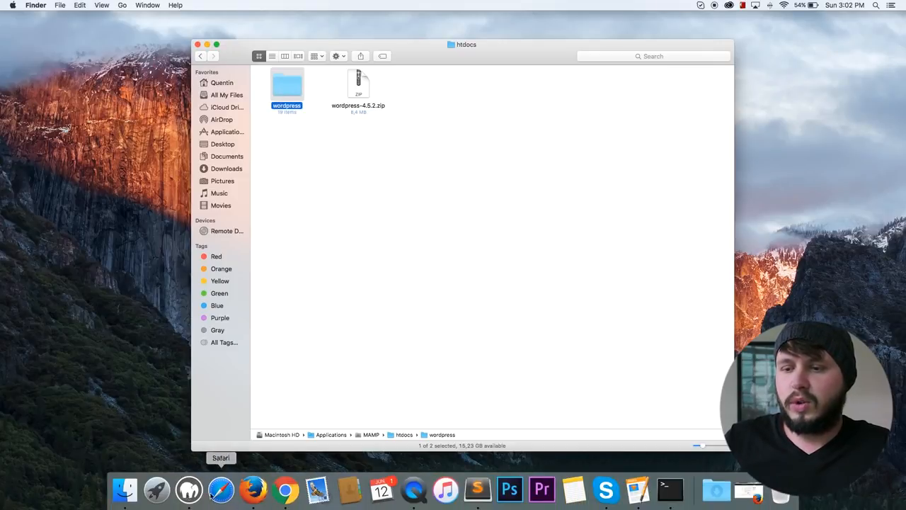
pyautogui.click(189, 492)
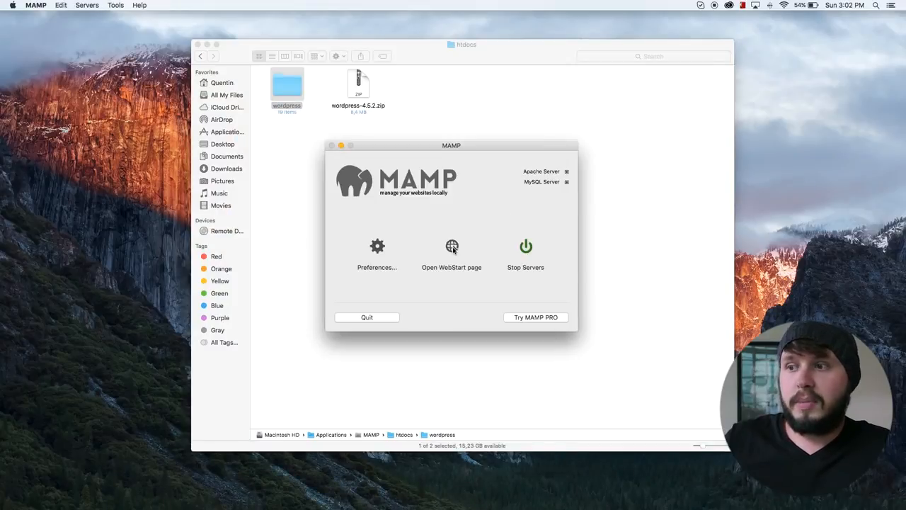
pyautogui.click(453, 247)
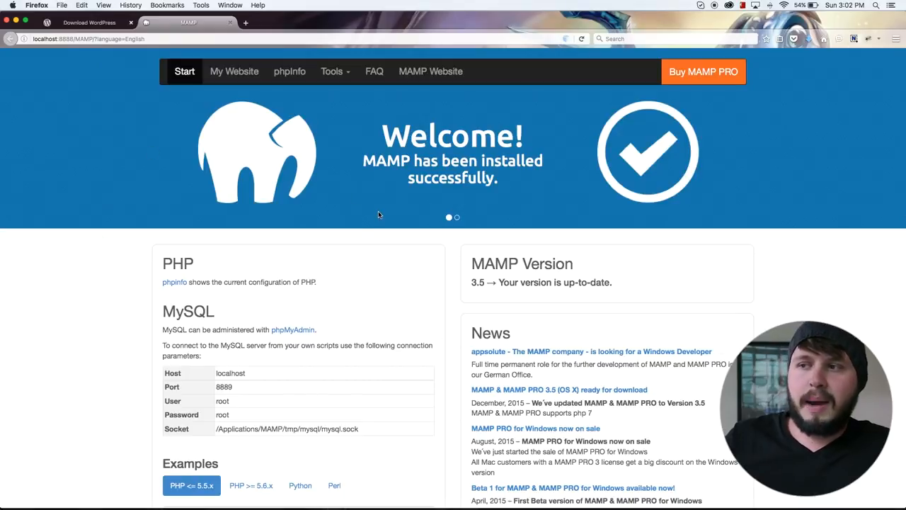
pyautogui.click(235, 71)
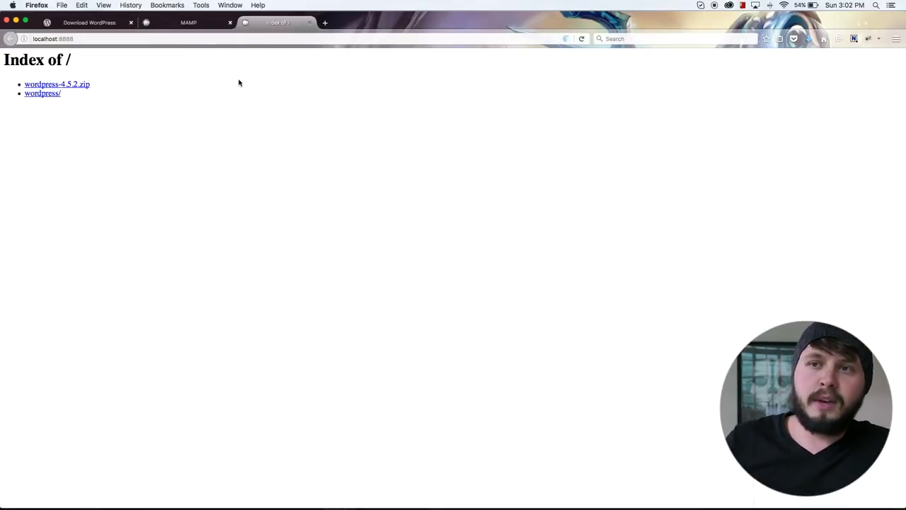
# Open the wordpress/ folder from the site index at localhost:8888.
pyautogui.click(67, 39)
pyautogui.click(92, 38)
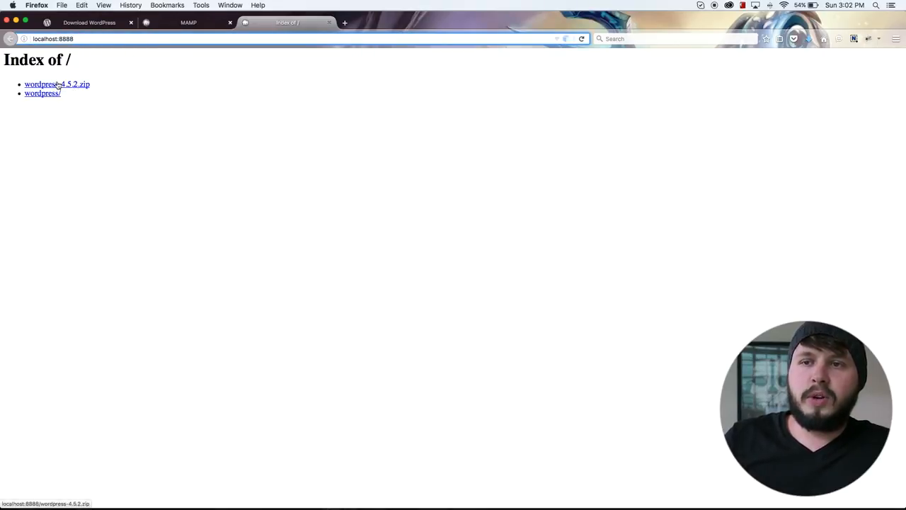
pyautogui.click(116, 89)
pyautogui.moveTo(117, 89); pyautogui.dragTo(18, 83)
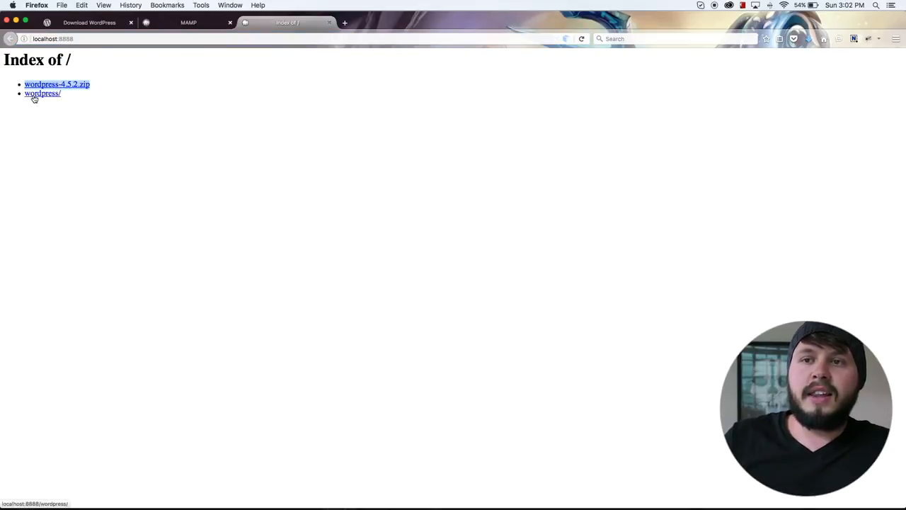
pyautogui.click(33, 97)
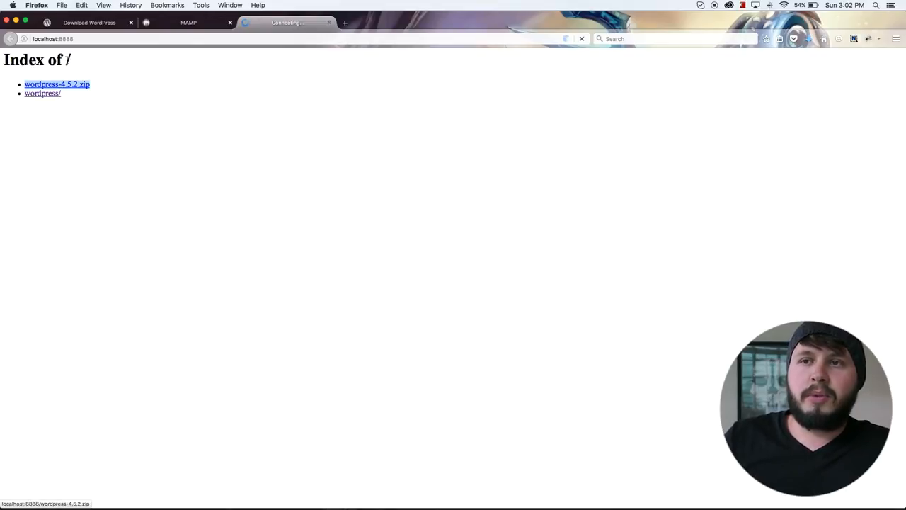
# Examine the address of the WordPress setup page, especially the wordpress folder name in the path.
pyautogui.click(89, 39)
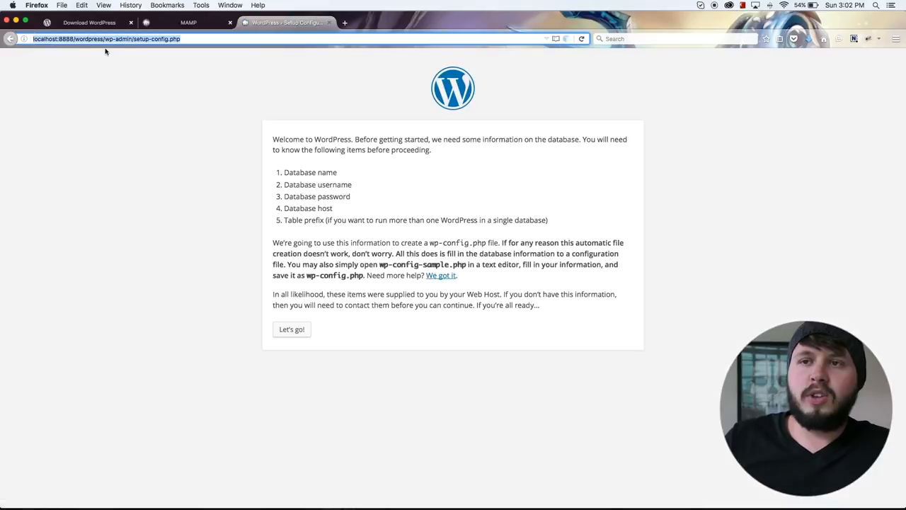
pyautogui.click(115, 104)
pyautogui.click(34, 39)
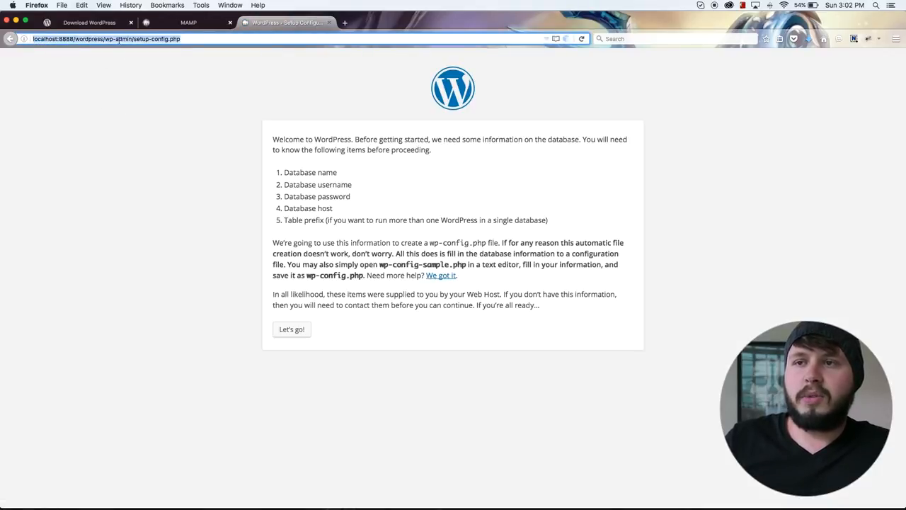
pyautogui.click(126, 39)
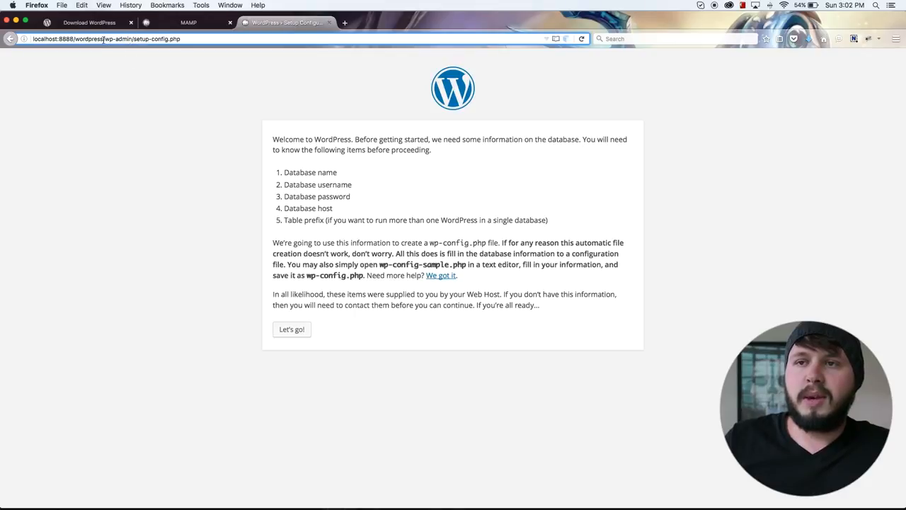
pyautogui.moveTo(103, 38); pyautogui.dragTo(76, 38)
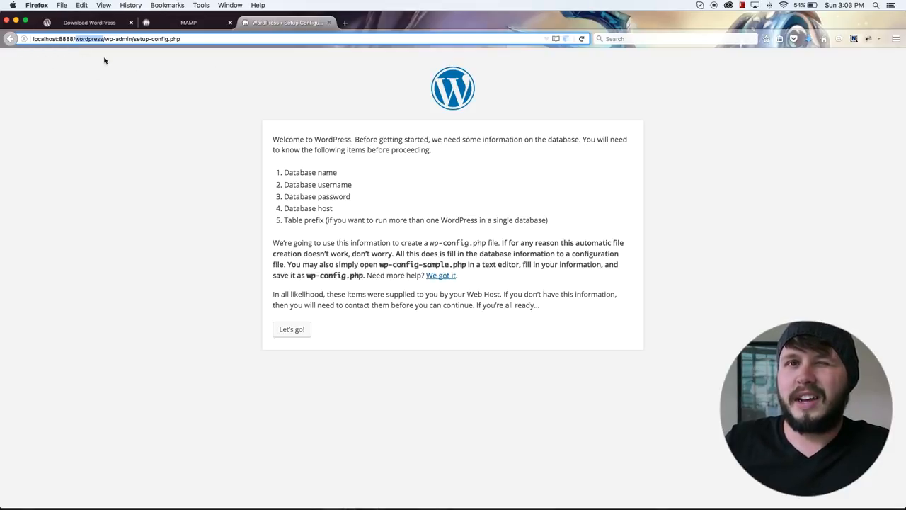
pyautogui.click(35, 39)
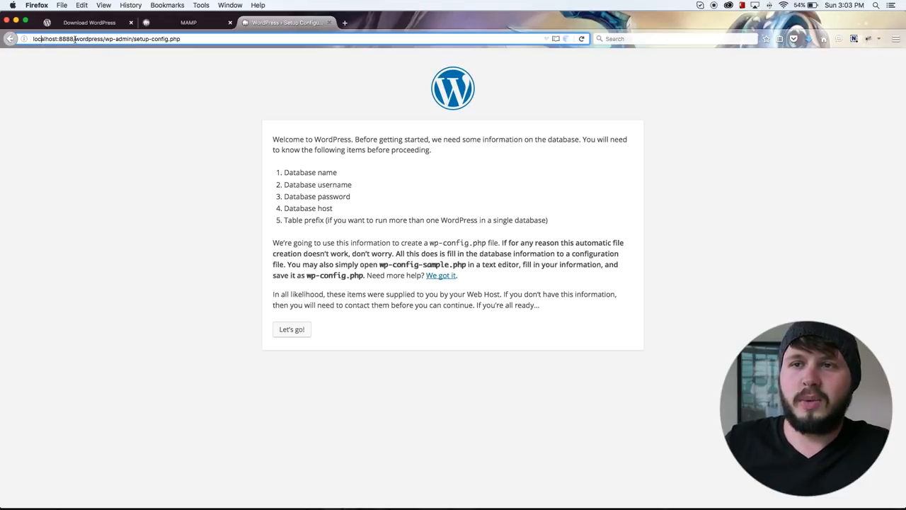
pyautogui.moveTo(74, 39); pyautogui.dragTo(103, 40)
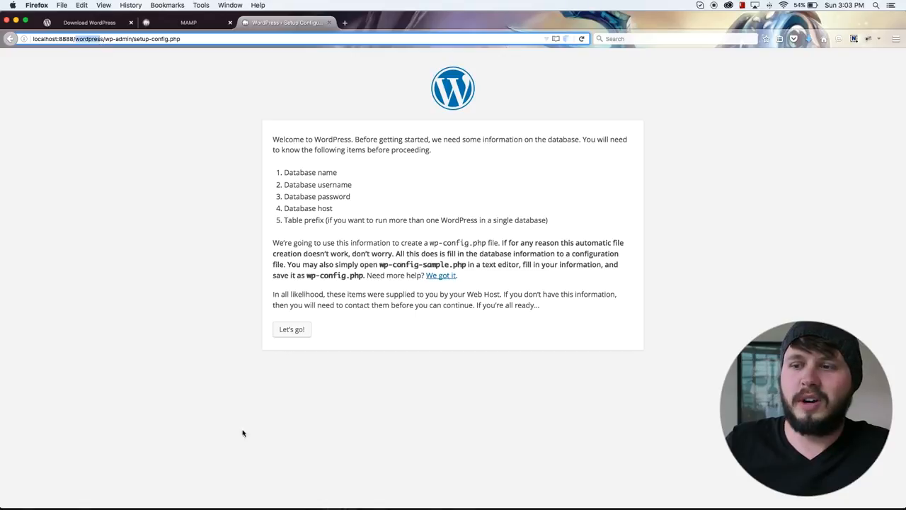
# Switch to Finder and copy all files and folders inside the wordpress folder directly into htdocs.
pyautogui.moveTo(205, 496)
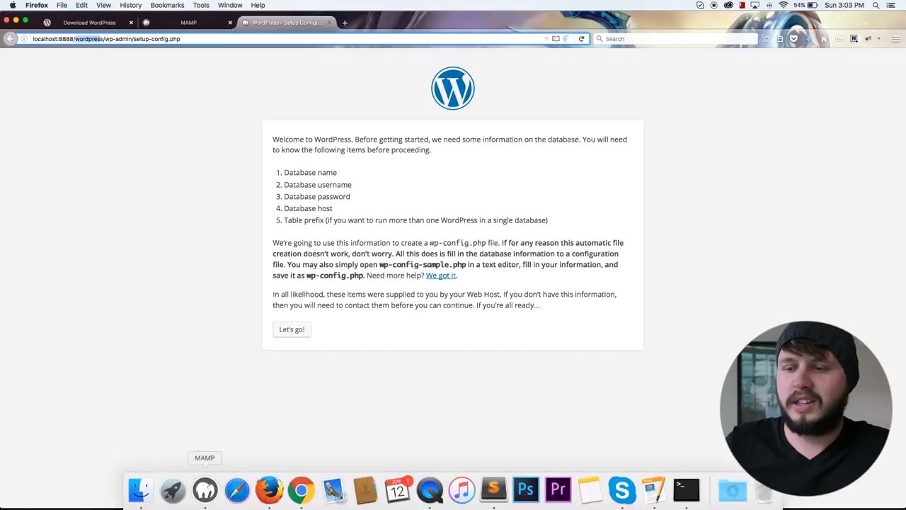
pyautogui.click(136, 491)
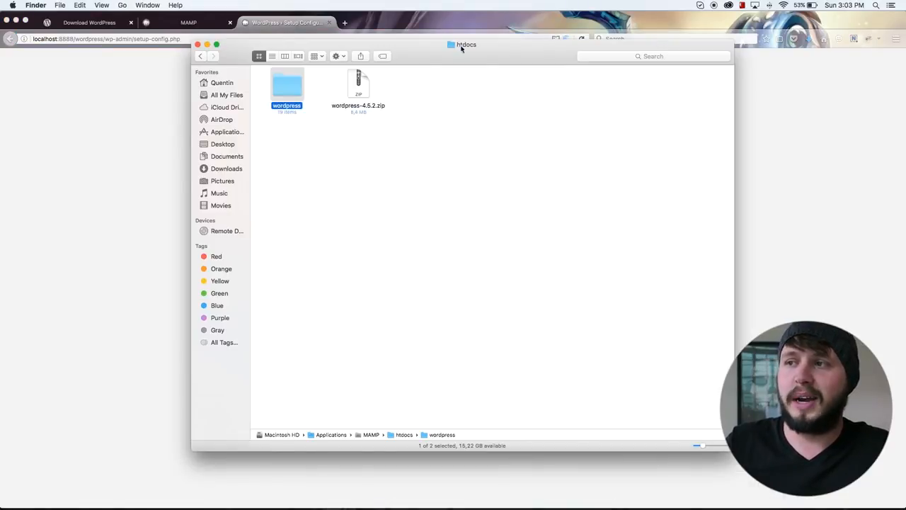
pyautogui.doubleClick(298, 89)
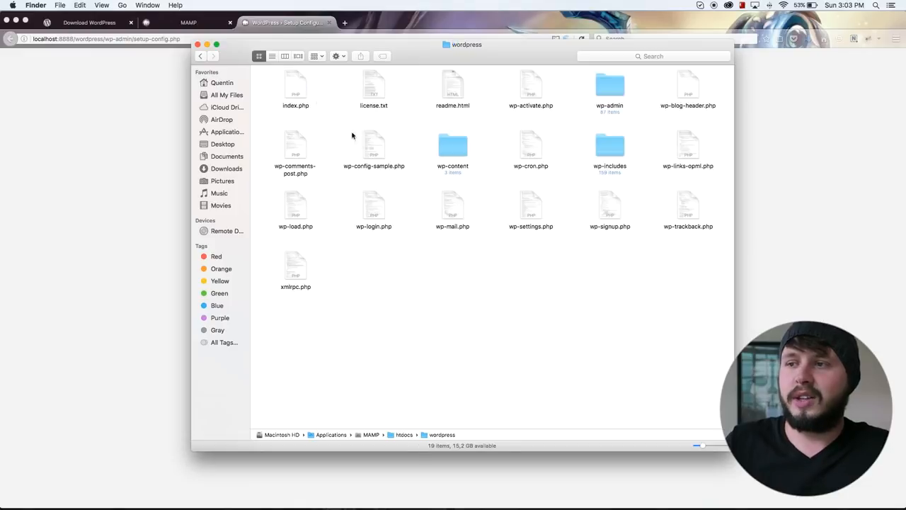
pyautogui.moveTo(676, 399); pyautogui.dragTo(299, 87)
pyautogui.rightClick(300, 87)
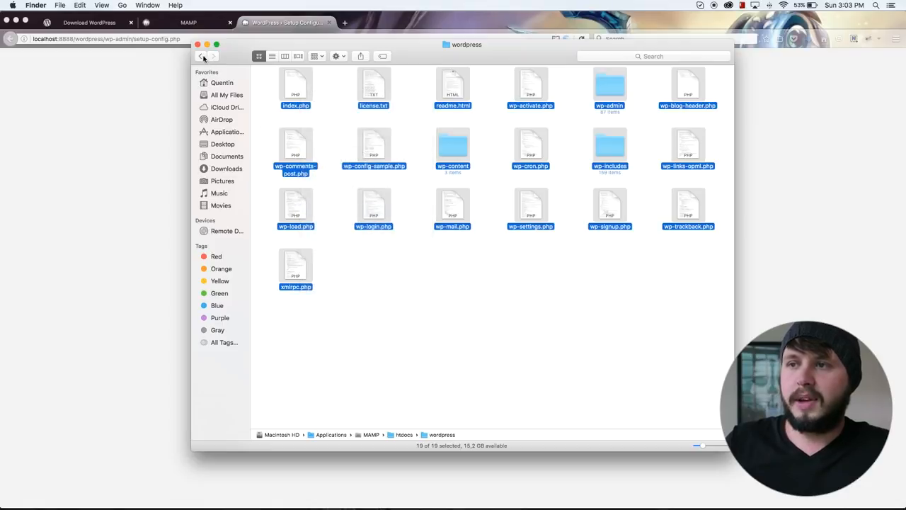
pyautogui.click(200, 56)
pyautogui.rightClick(388, 170)
pyautogui.click(449, 202)
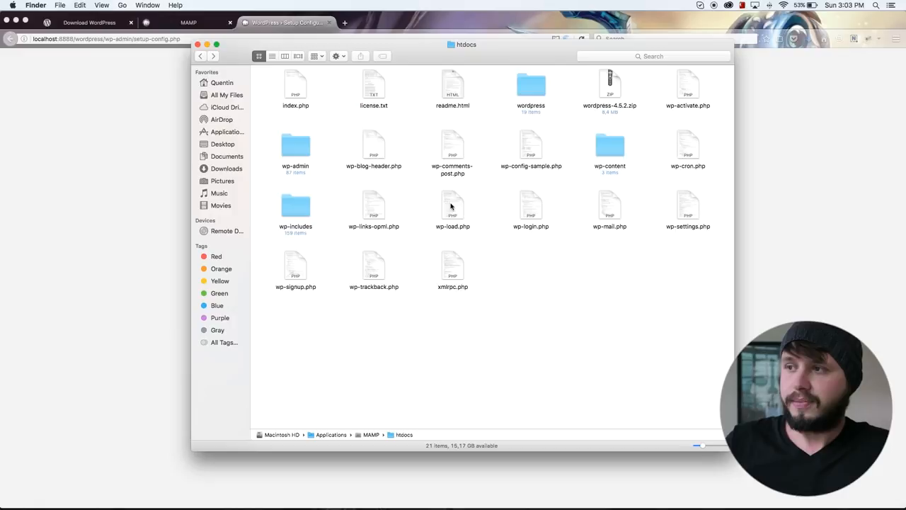
# Move the wordpress folder from htdocs to the Trash.
pyautogui.click(536, 87)
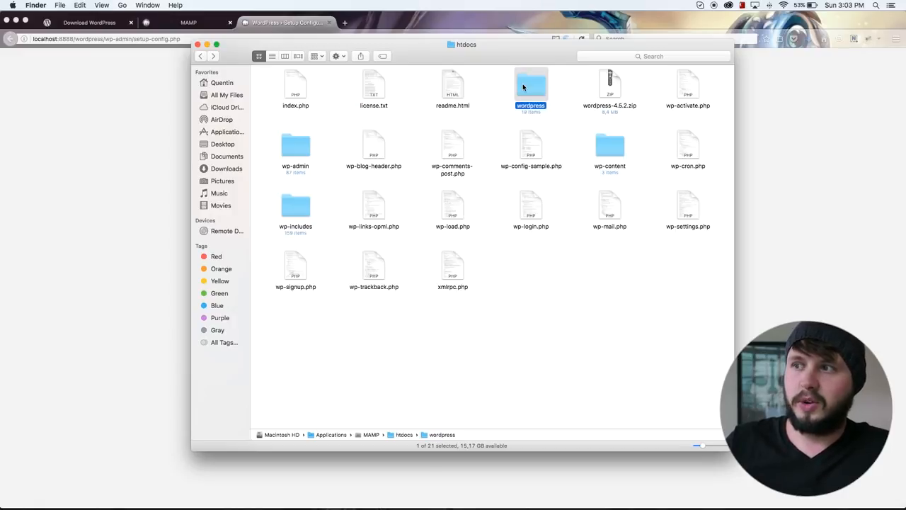
pyautogui.moveTo(524, 87); pyautogui.dragTo(761, 502)
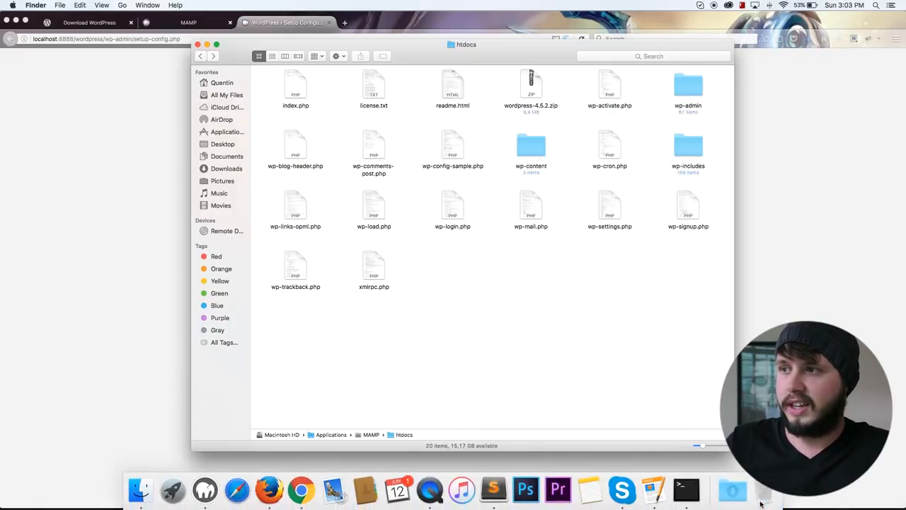
pyautogui.click(532, 91)
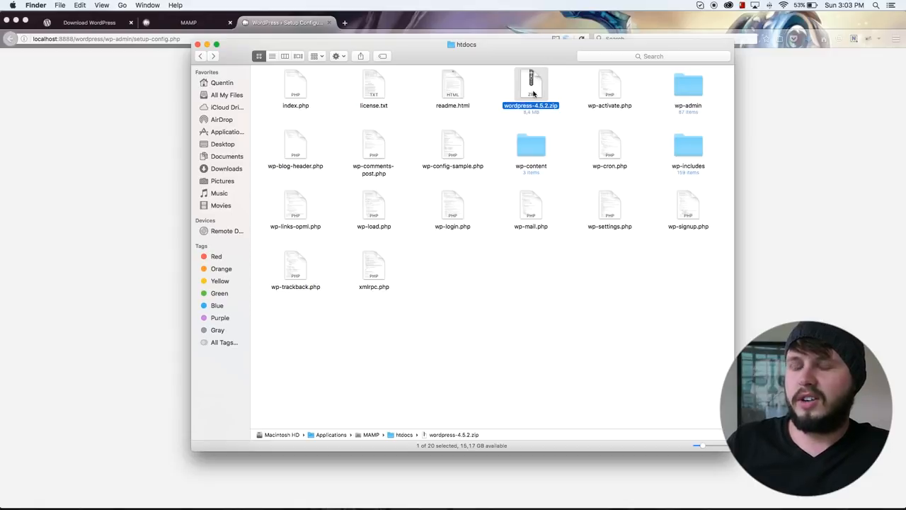
# Switch back to Firefox and close the tab holding the WordPress setup configuration page.
pyautogui.click(109, 147)
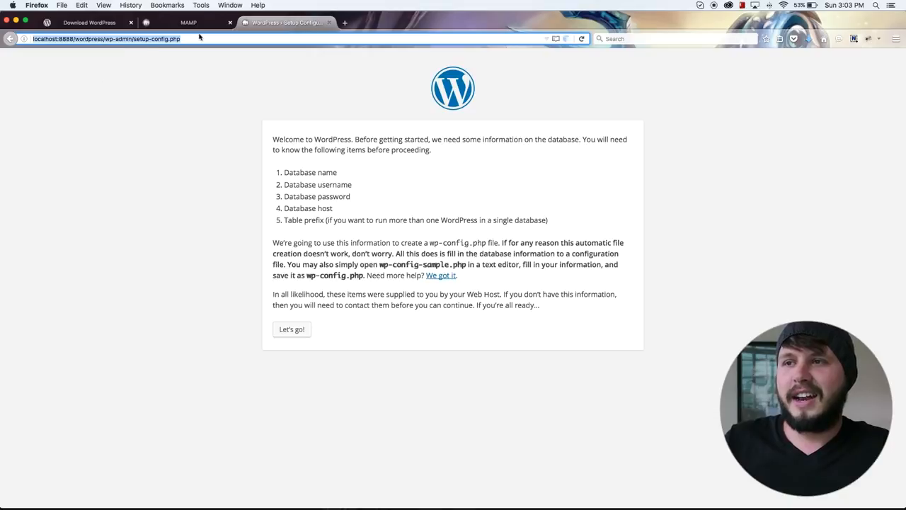
pyautogui.click(330, 24)
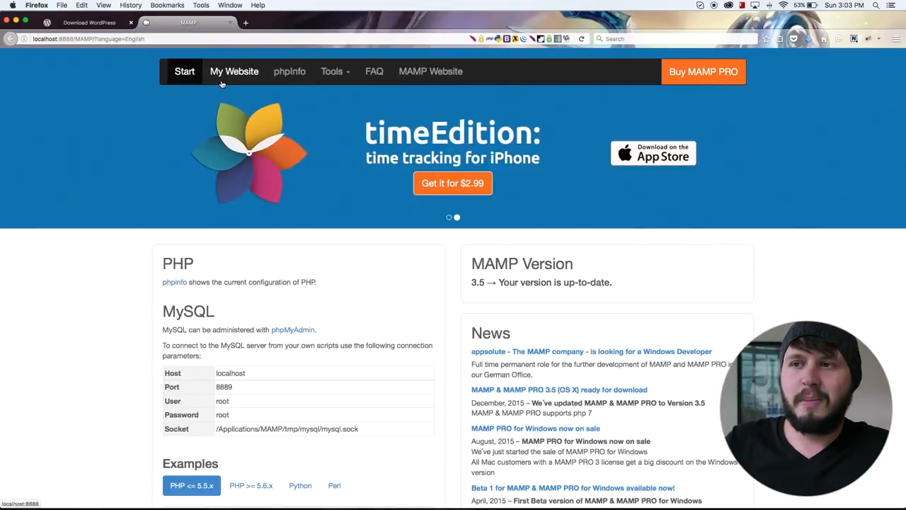
# Open the local website through MAMP and continue the WordPress setup with English (South Africa) as the language.
pyautogui.moveTo(300, 492)
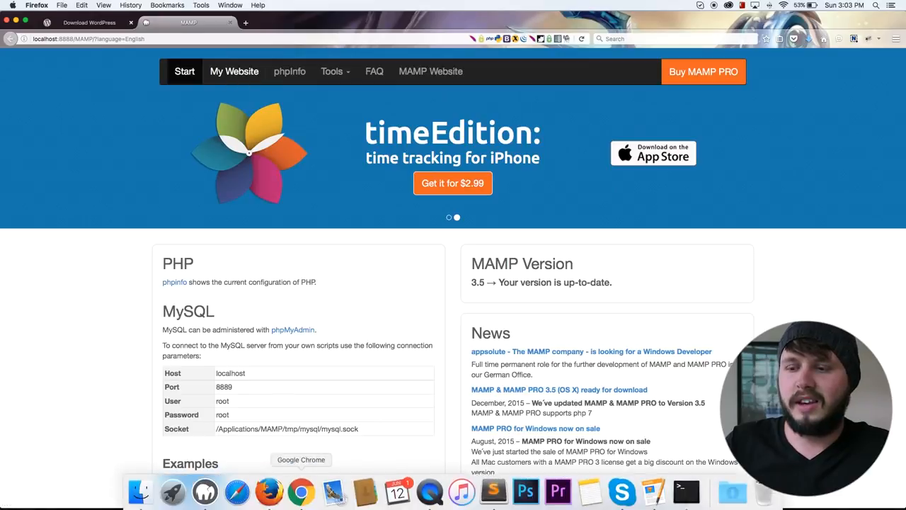
pyautogui.click(205, 492)
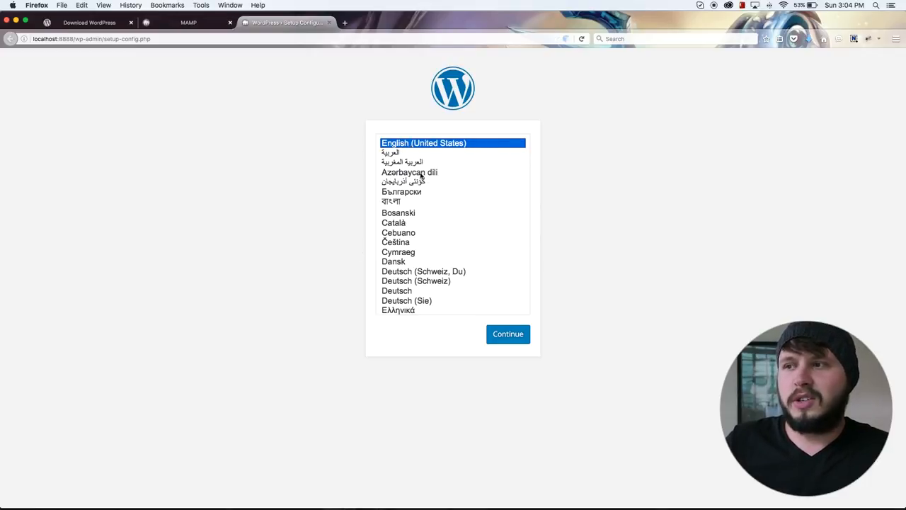
pyautogui.scroll(-3, 447, 247)
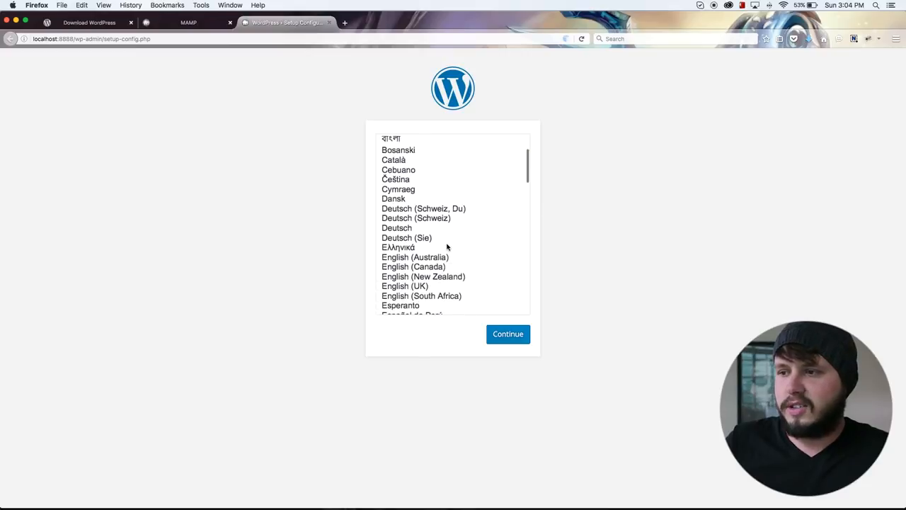
pyautogui.click(424, 296)
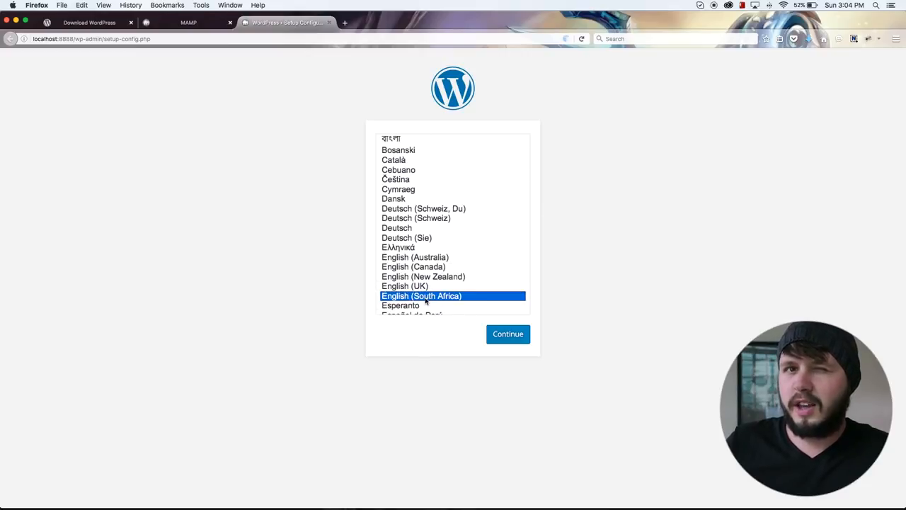
pyautogui.scroll(3, 445, 229)
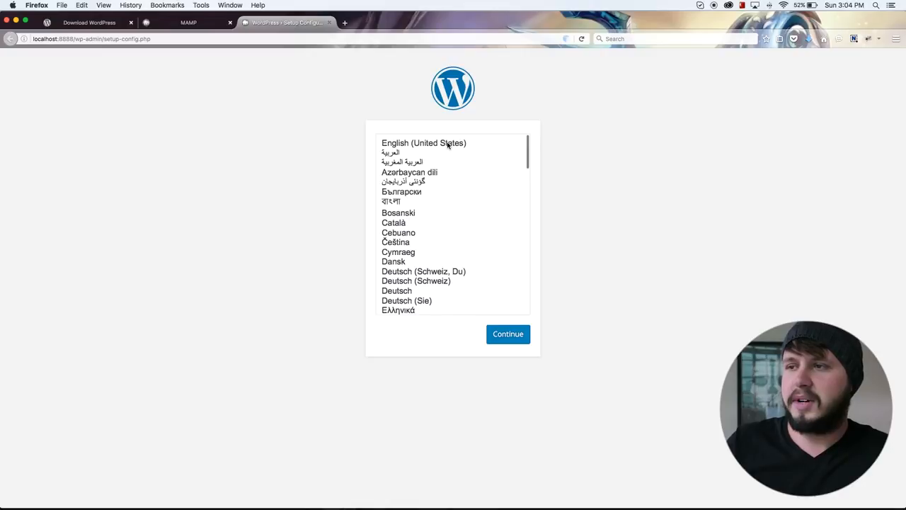
pyautogui.scroll(-2, 446, 295)
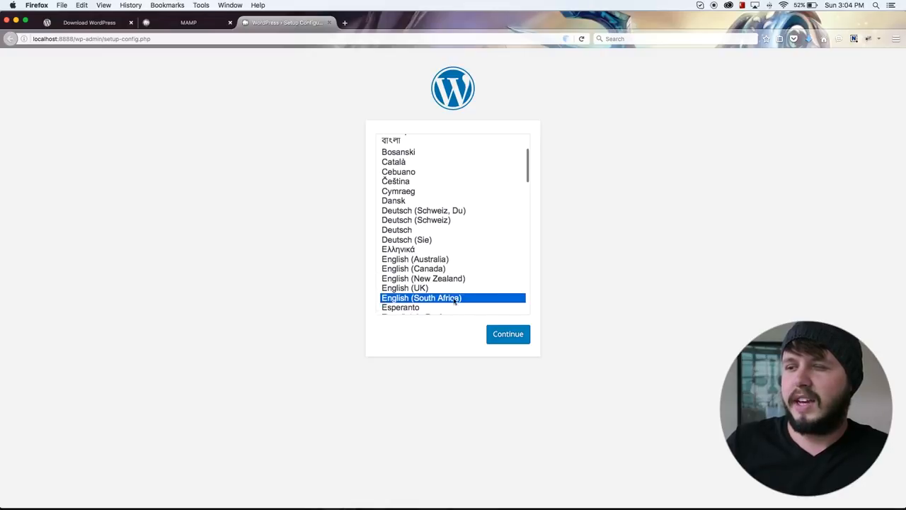
pyautogui.click(508, 333)
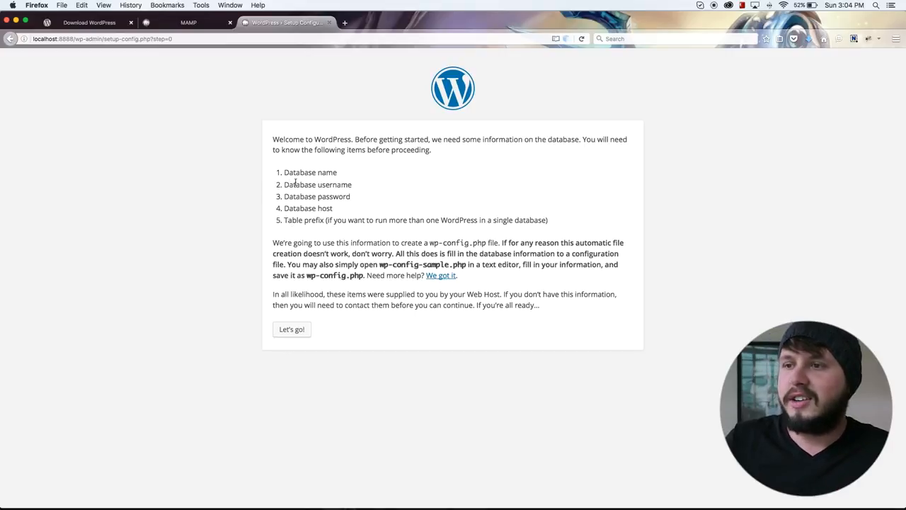
# Examine the database items required by the WordPress setup and look through the MAMP start page for the database connection details.
pyautogui.moveTo(286, 177)
pyautogui.mouseDown()
pyautogui.moveTo(293, 176)
pyautogui.moveTo(286, 171)
pyautogui.mouseUp()
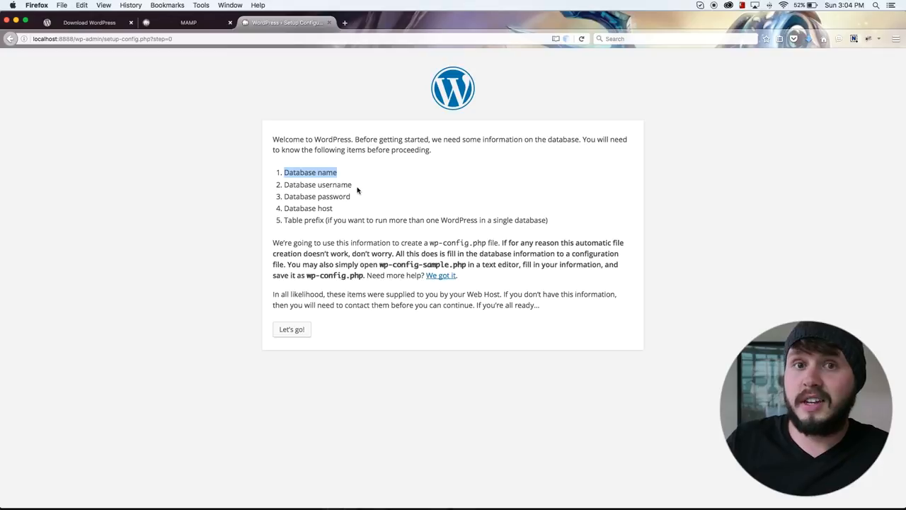
pyautogui.moveTo(351, 186); pyautogui.dragTo(296, 198)
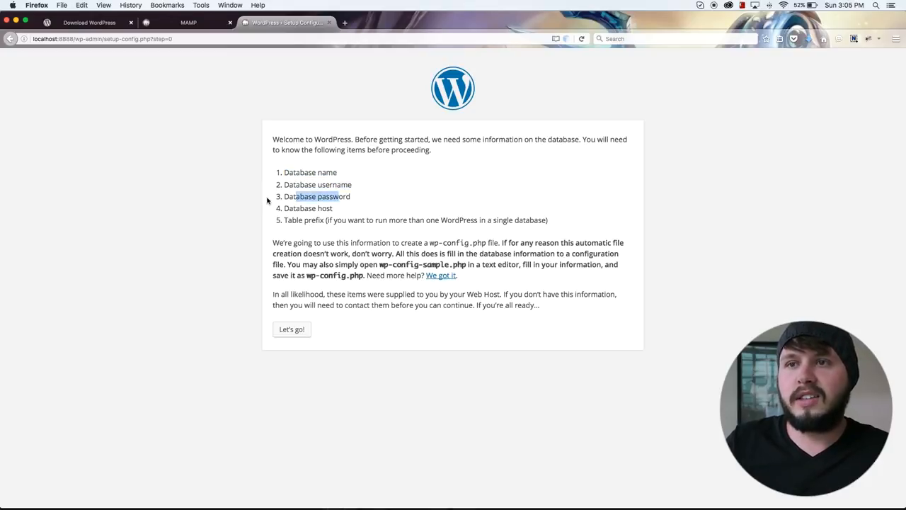
pyautogui.click(184, 26)
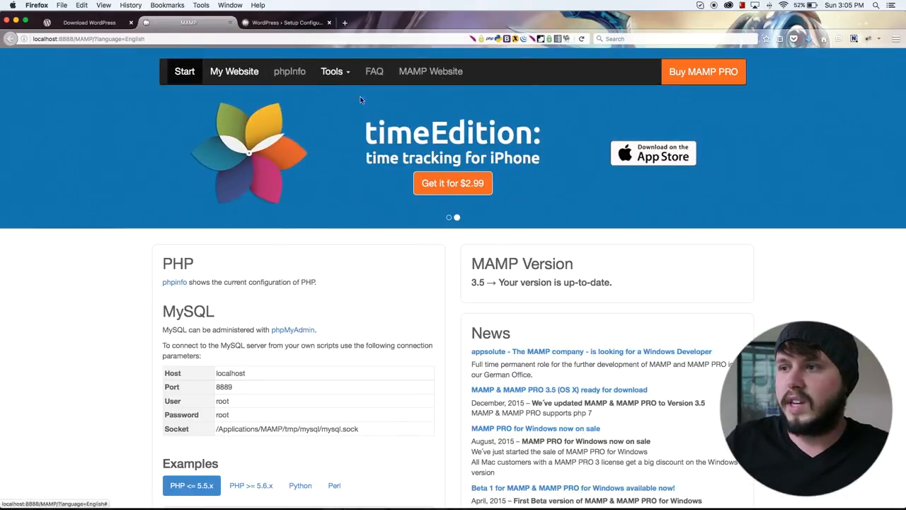
pyautogui.scroll(-4, 362, 103)
pyautogui.scroll(-10, 367, 122)
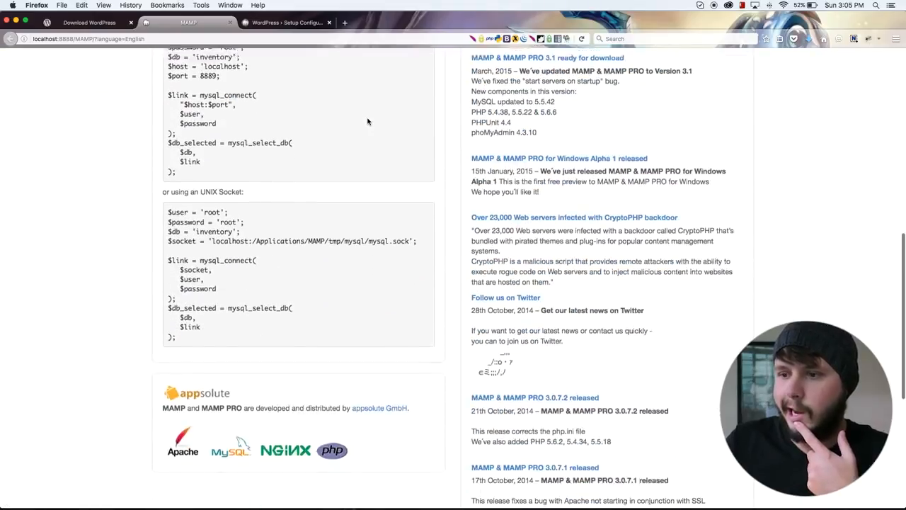
pyautogui.scroll(15, 367, 121)
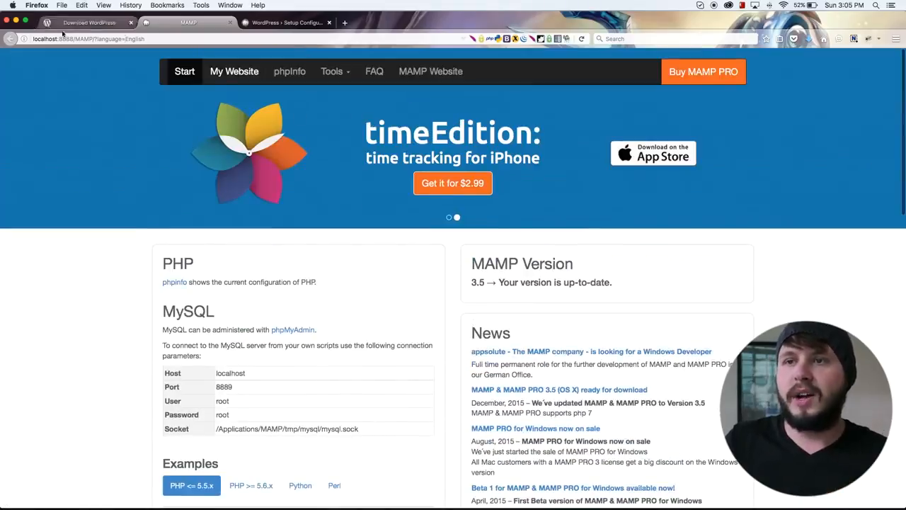
pyautogui.click(316, 23)
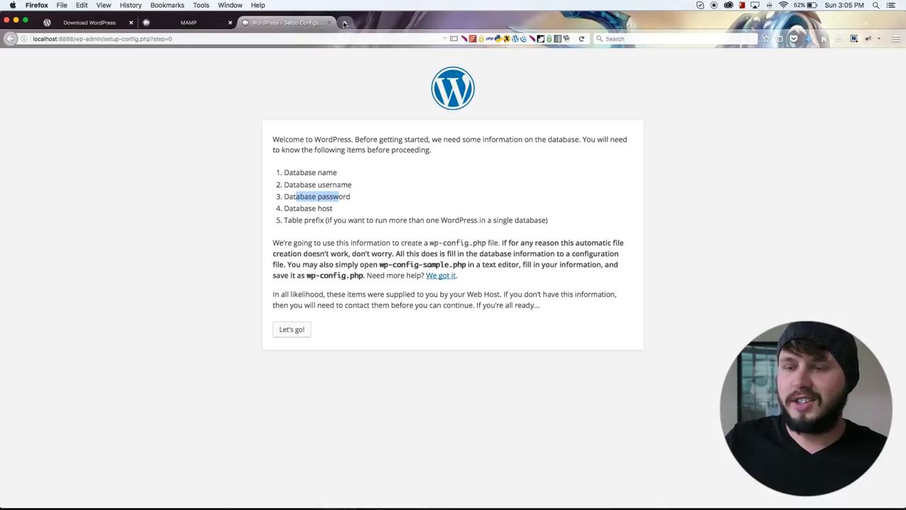
# Open phpMyAdmin in a new browser tab at localhost:8888/phpmyadmin.
pyautogui.hotkey('ctrl', 't')
pyautogui.write('lkoca')
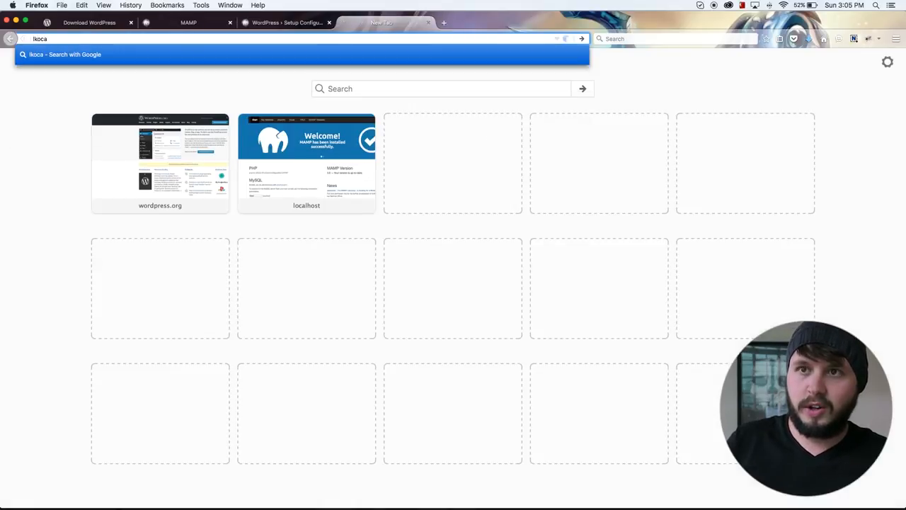
pyautogui.press('BackSpace')
pyautogui.press('BackSpace')
pyautogui.press('BackSpace')
pyautogui.press('BackSpace')
pyautogui.write('ca')
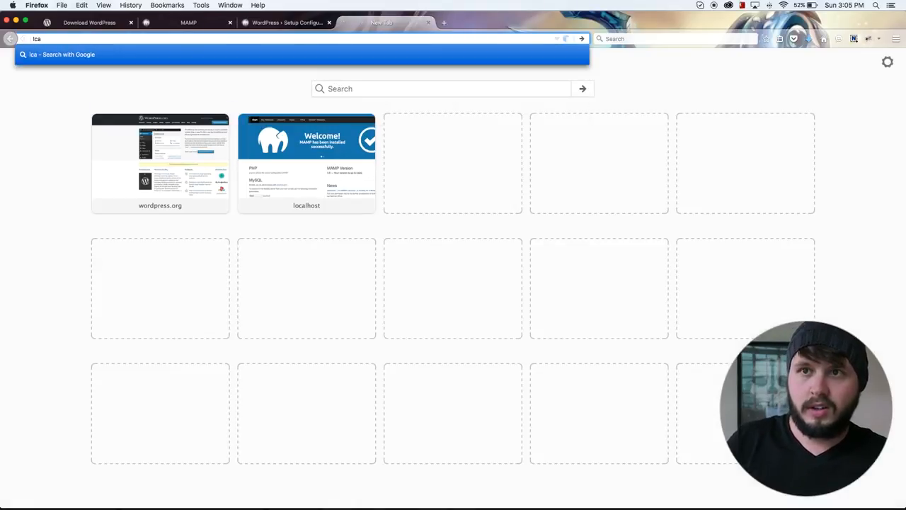
pyautogui.press('BackSpace')
pyautogui.press('BackSpace')
pyautogui.write('ocal')
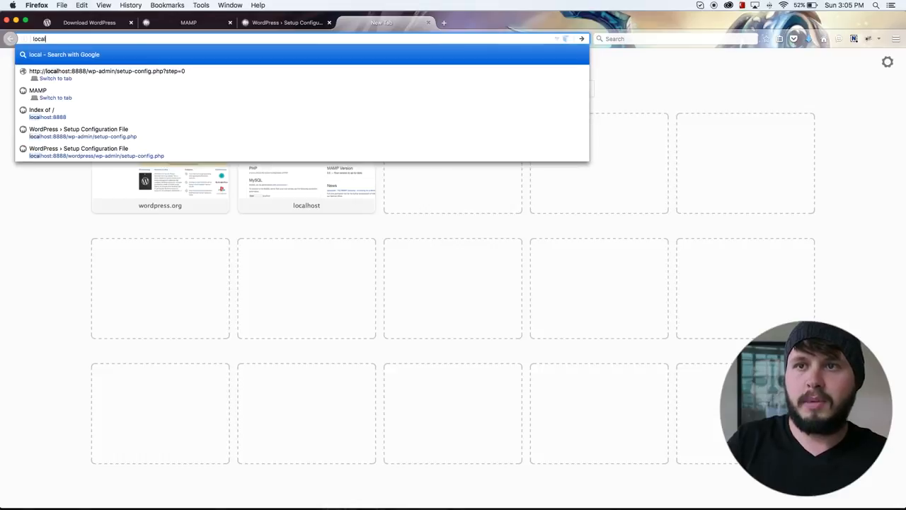
pyautogui.write('host:')
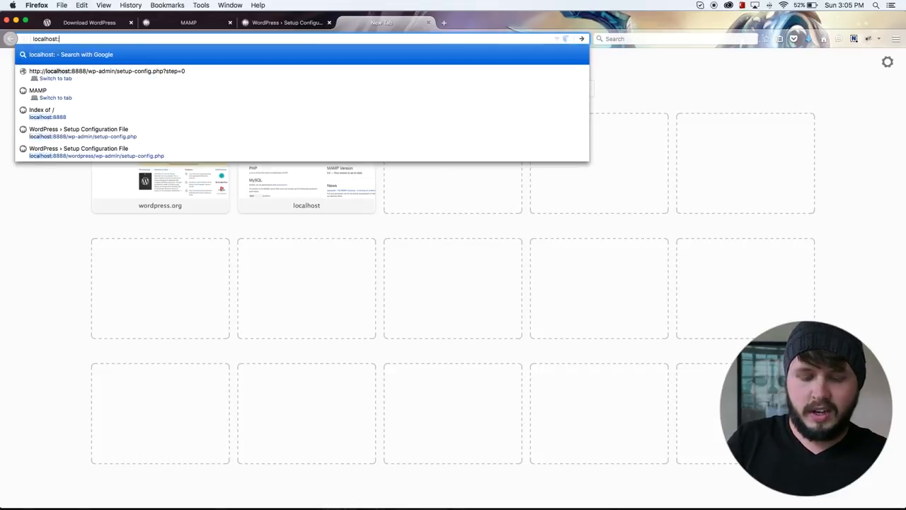
pyautogui.write('8888/')
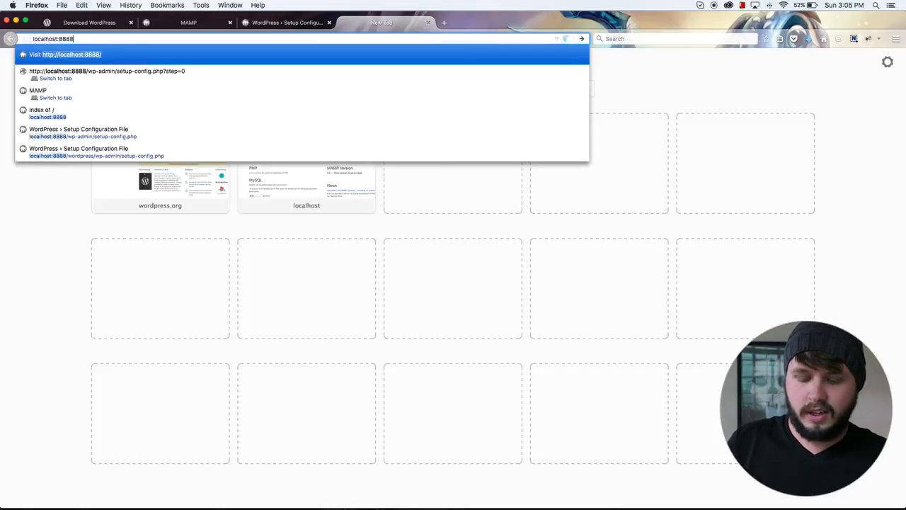
pyautogui.write('php')
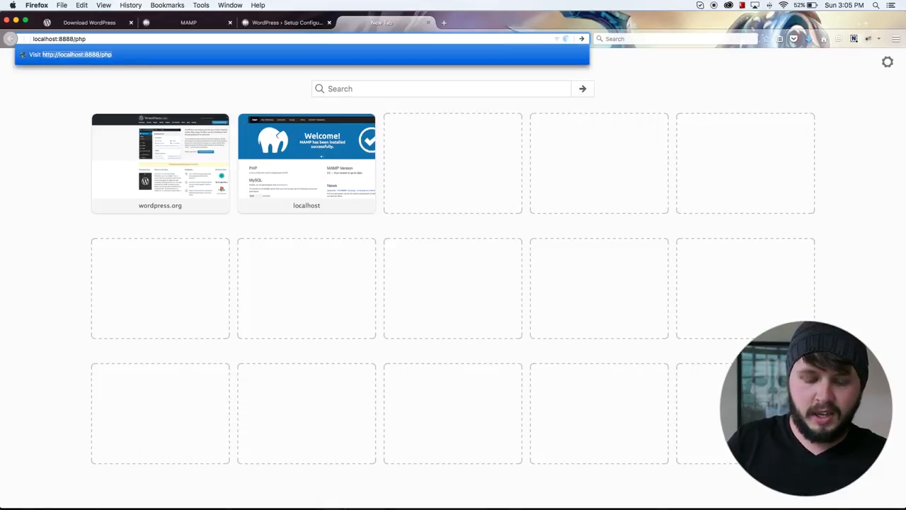
pyautogui.press('BackSpace')
pyautogui.press('BackSpace')
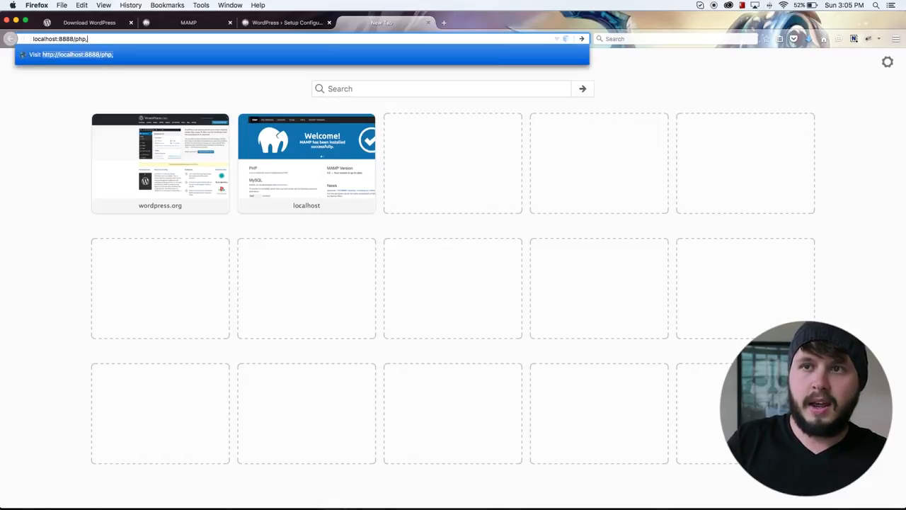
pyautogui.write('myad')
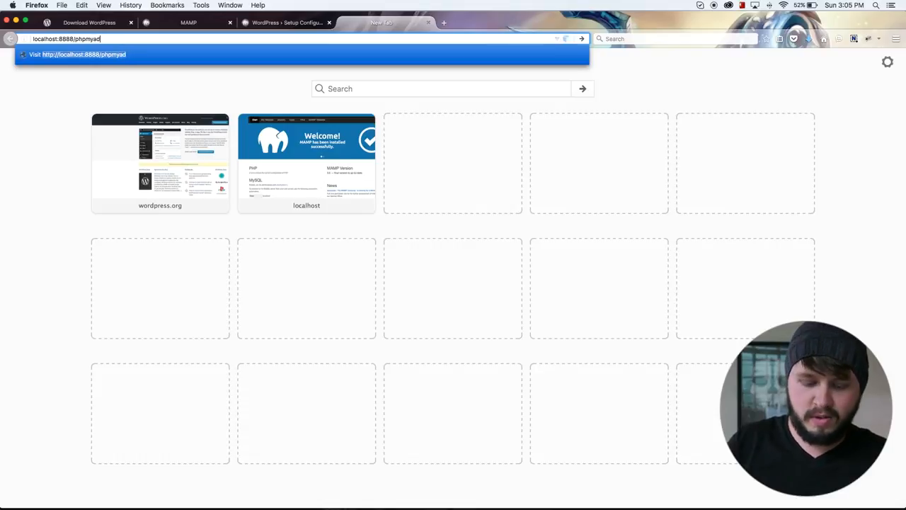
pyautogui.write('inmin')
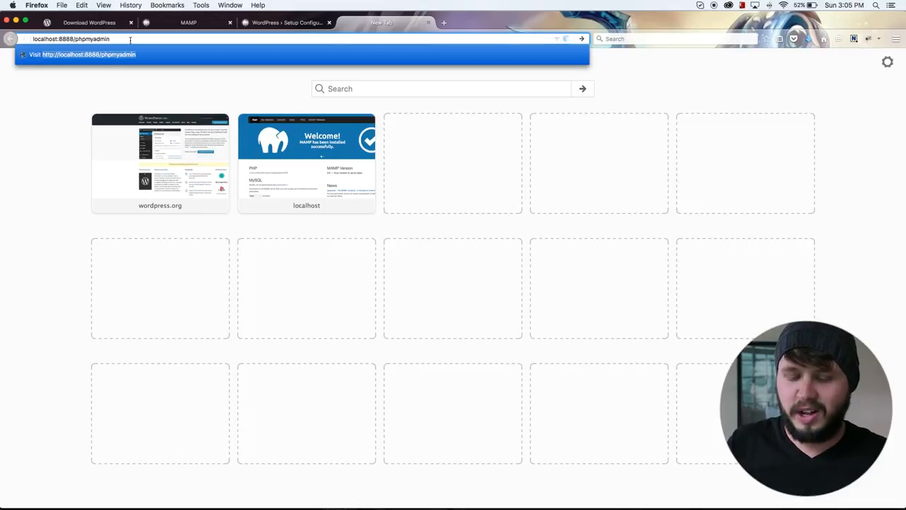
pyautogui.press('Return')
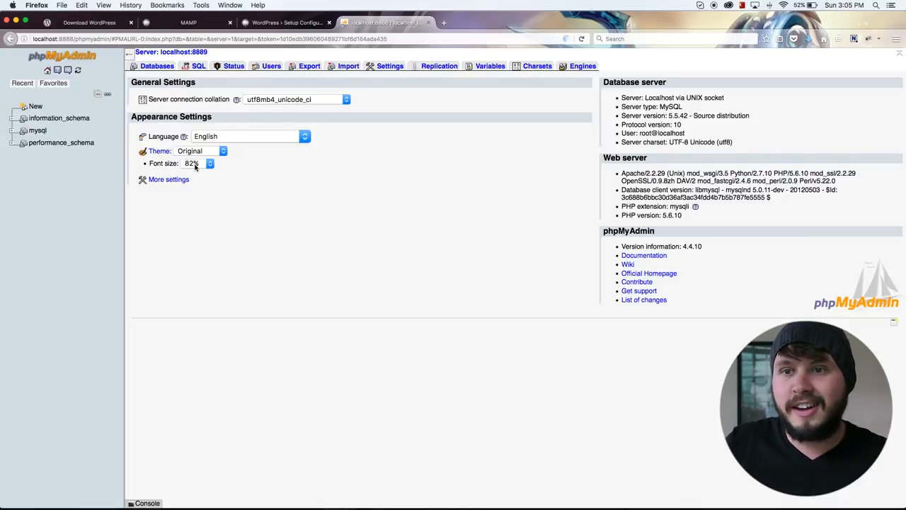
# Start a new database in phpMyAdmin and name it wp_demo.
pyautogui.click(36, 106)
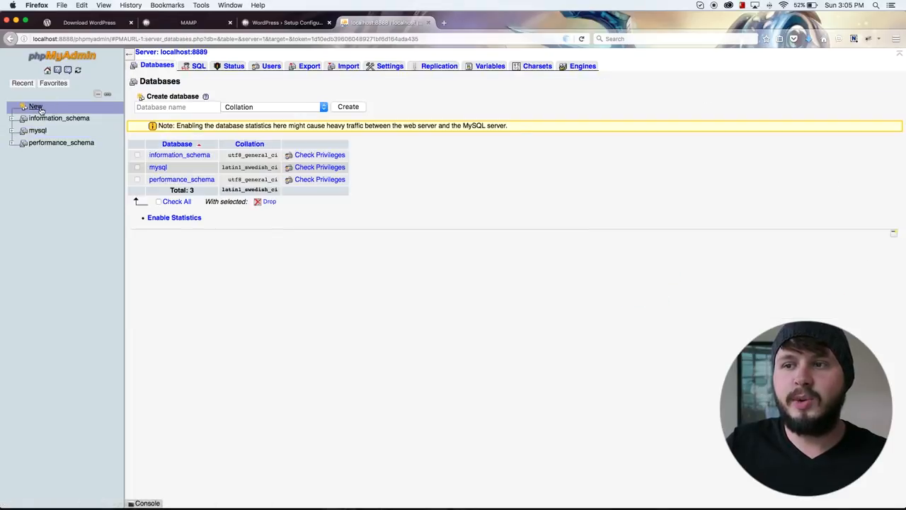
pyautogui.click(193, 111)
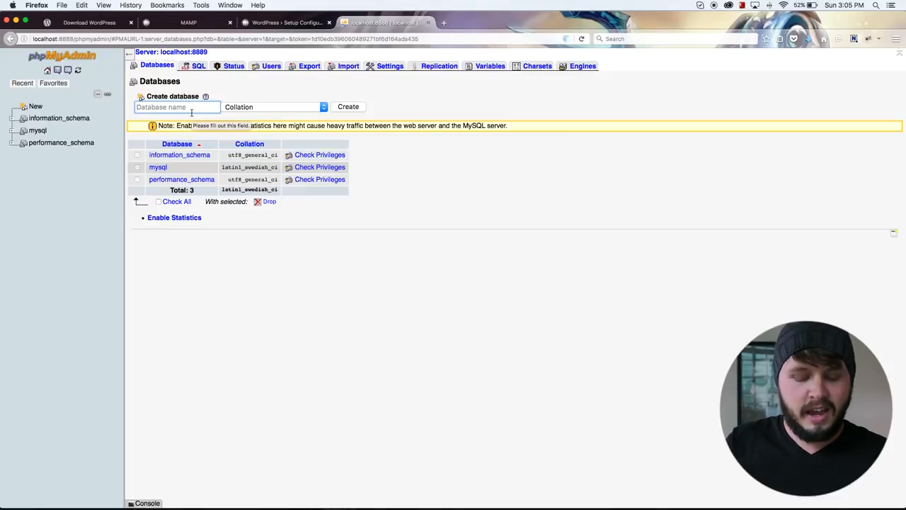
pyautogui.write('wp')
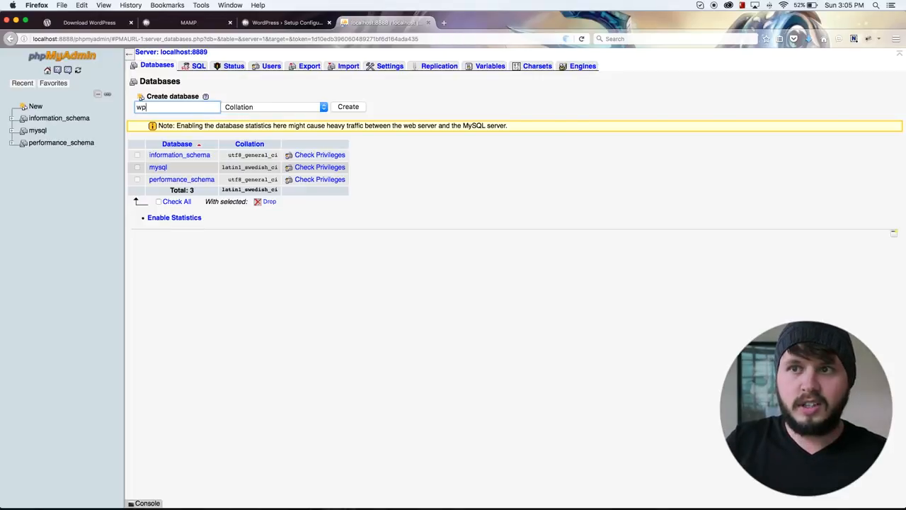
pyautogui.write('_demo')
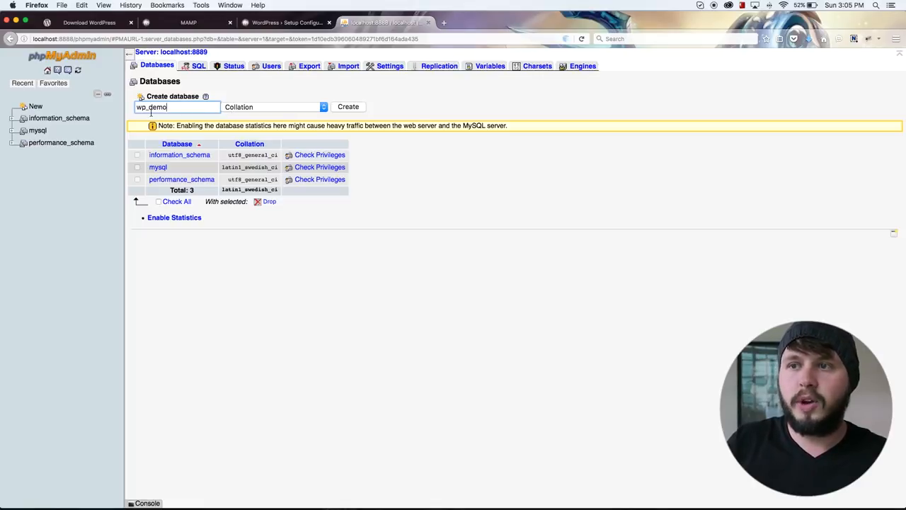
# Set the collation of the new wp_demo database to utf8_general_ci.
pyautogui.click(295, 110)
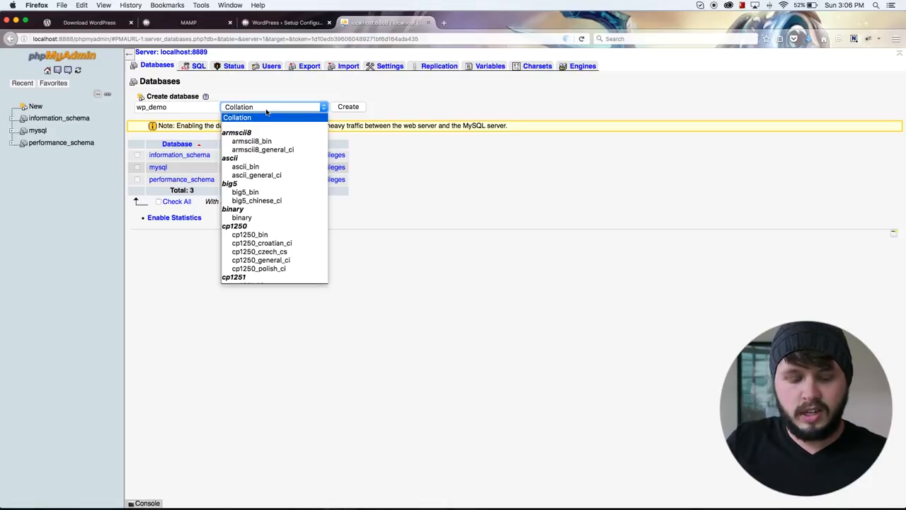
pyautogui.write('utf8_bin')
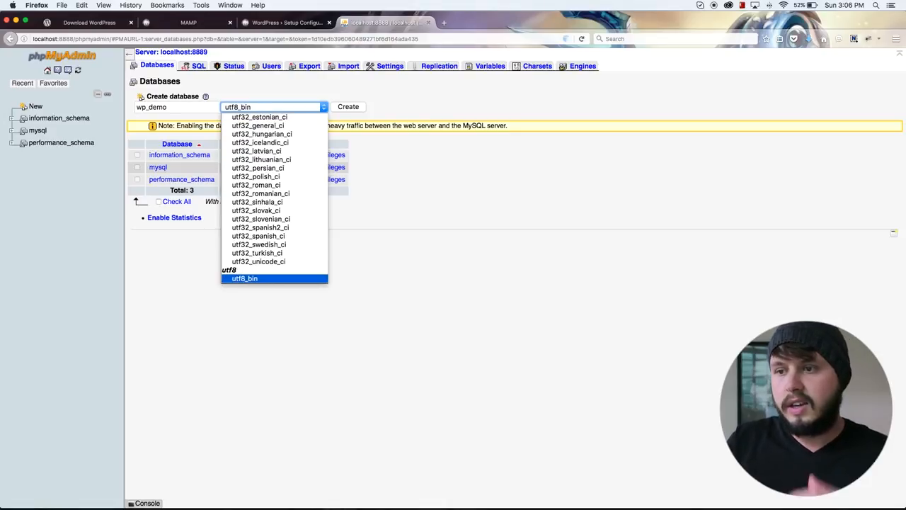
pyautogui.scroll(-3, 263, 151)
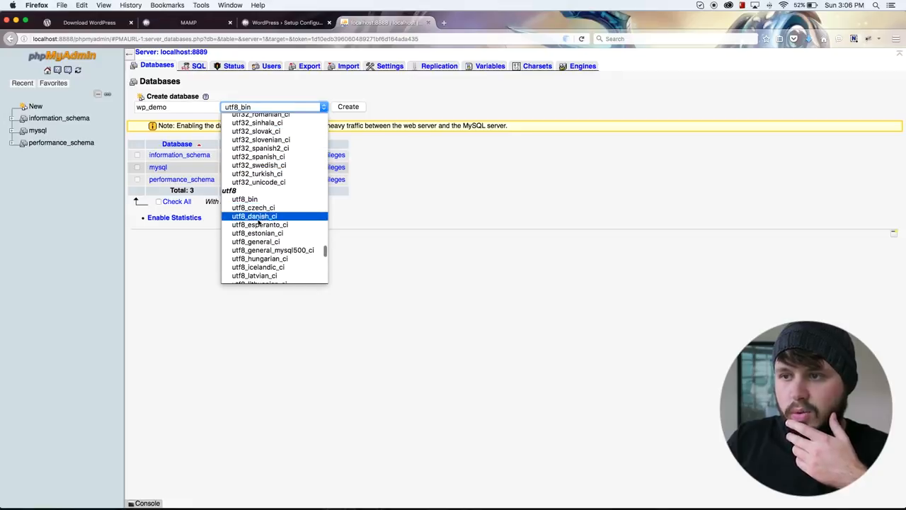
pyautogui.scroll(-2, 251, 213)
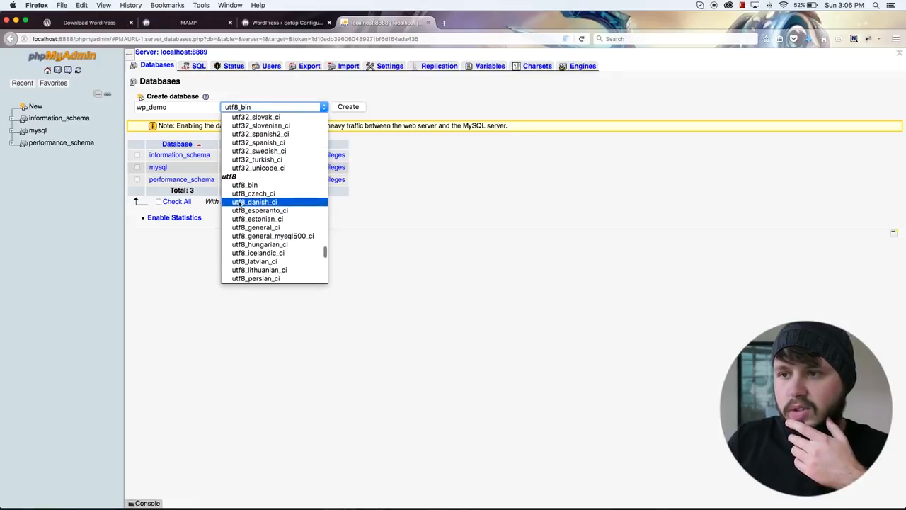
pyautogui.click(263, 228)
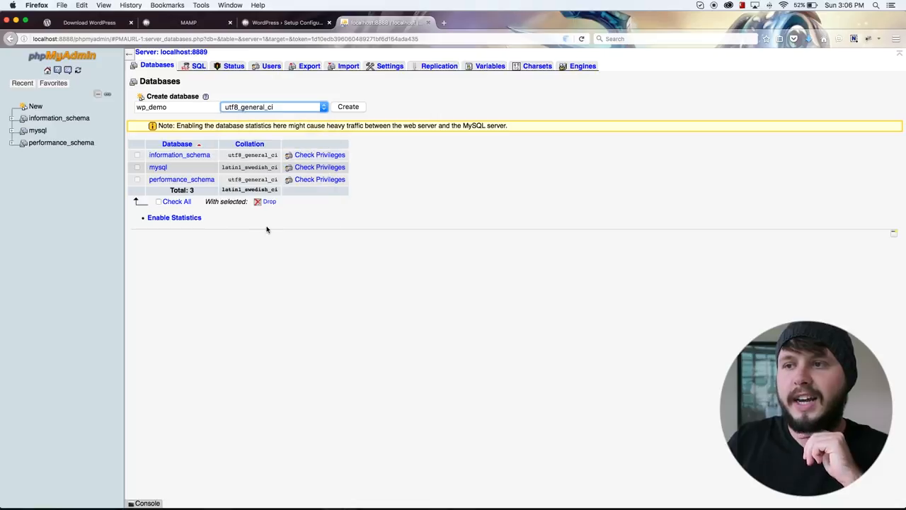
pyautogui.click(269, 110)
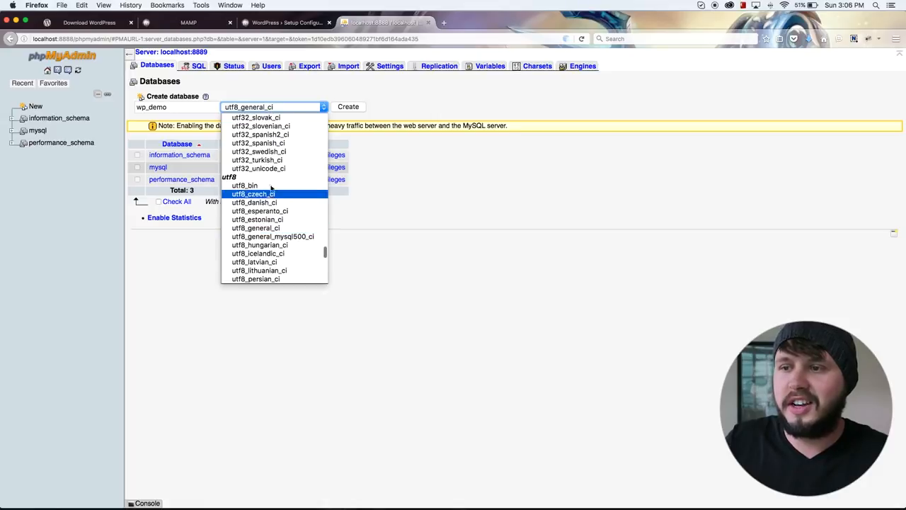
pyautogui.press('Down')
pyautogui.press('Down')
pyautogui.press('Down')
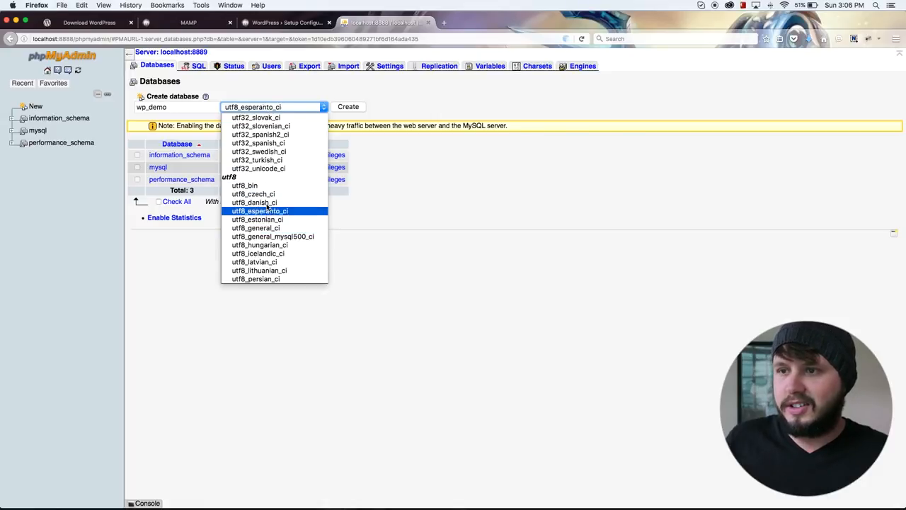
pyautogui.press('Return')
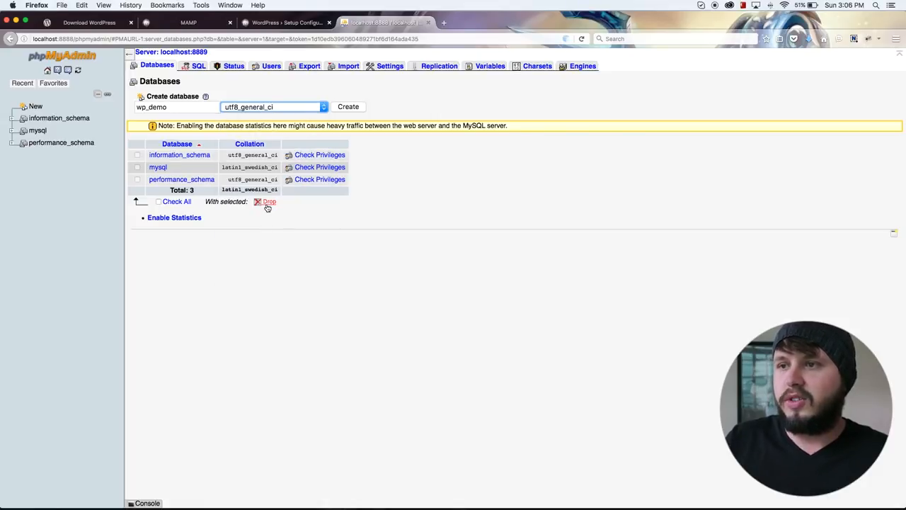
# Create the wp_demo database and continue the WordPress setup to the database connection details form.
pyautogui.click(354, 107)
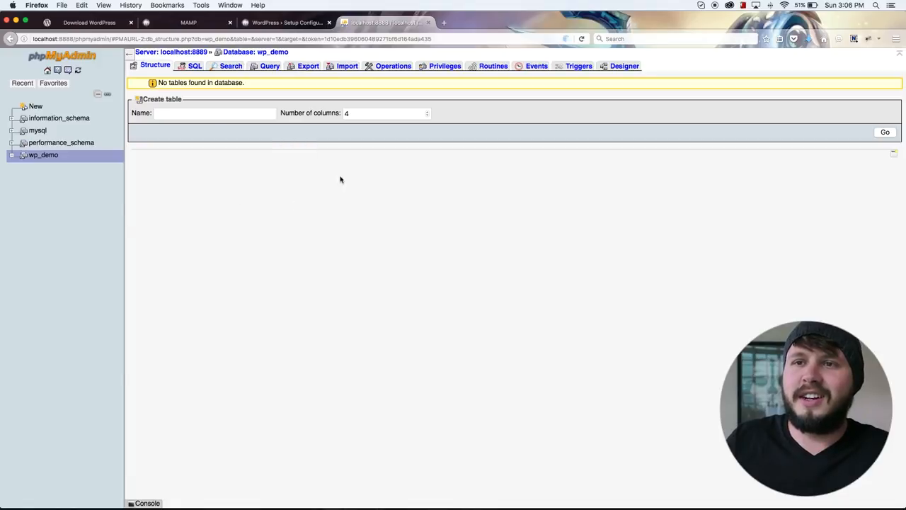
pyautogui.click(271, 23)
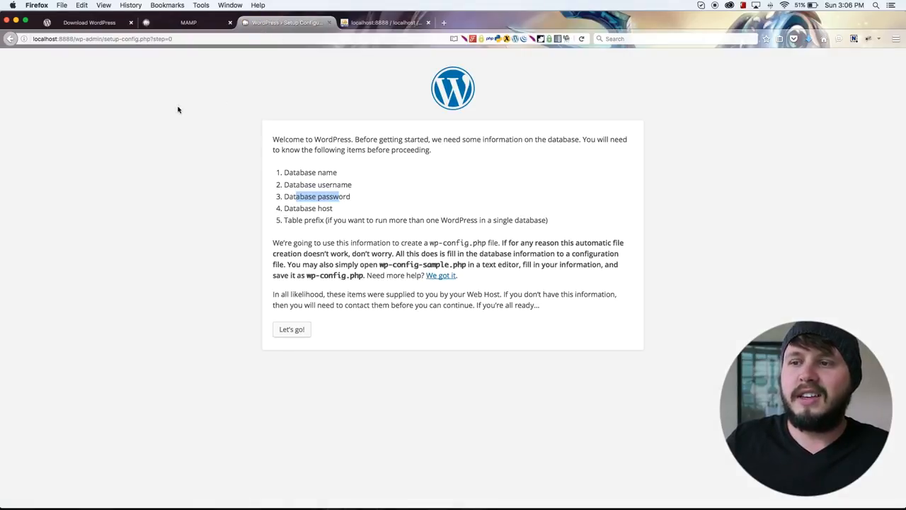
pyautogui.click(301, 331)
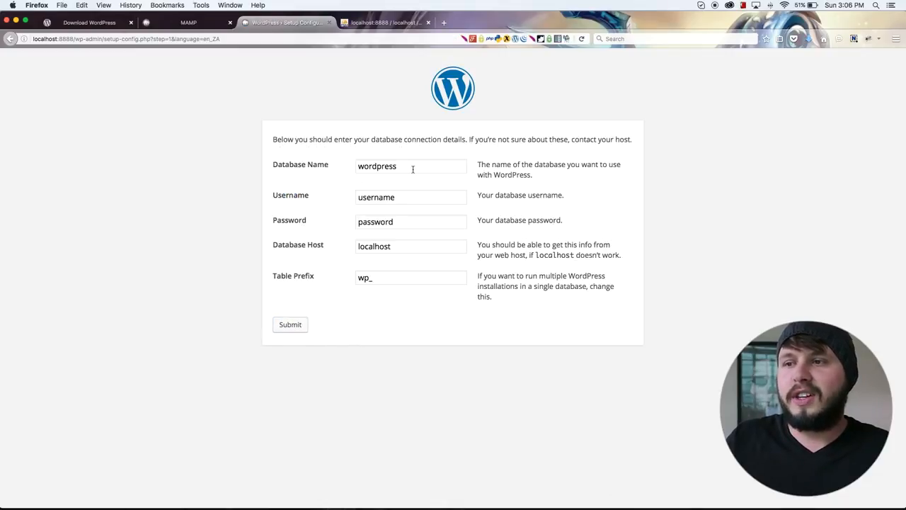
# Copy the database name wp_demo from phpMyAdmin and enter it as the Database Name in the WordPress setup form.
pyautogui.moveTo(414, 166); pyautogui.dragTo(338, 165)
pyautogui.moveTo(408, 201); pyautogui.dragTo(307, 206)
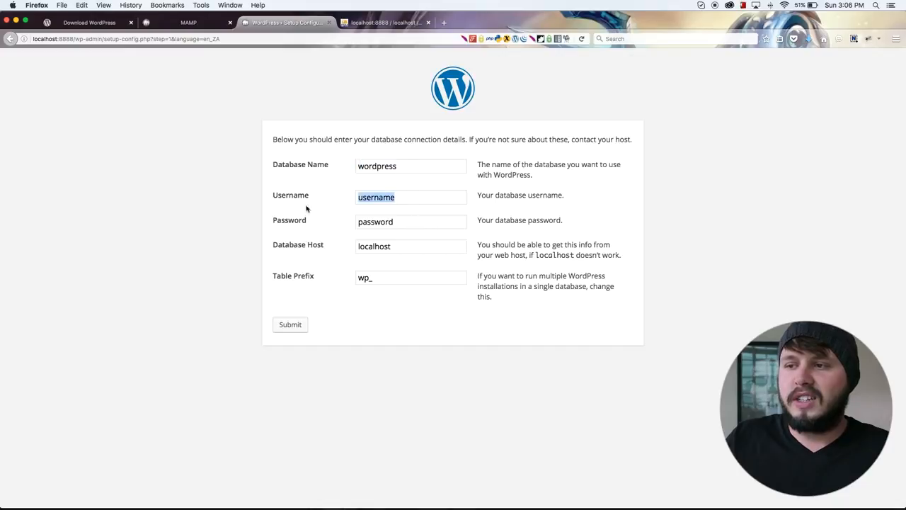
pyautogui.click(393, 228)
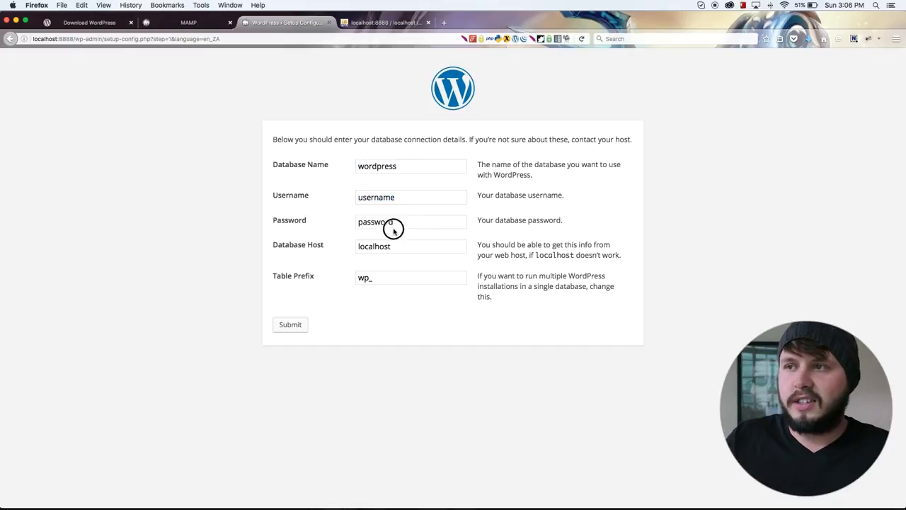
pyautogui.click(375, 24)
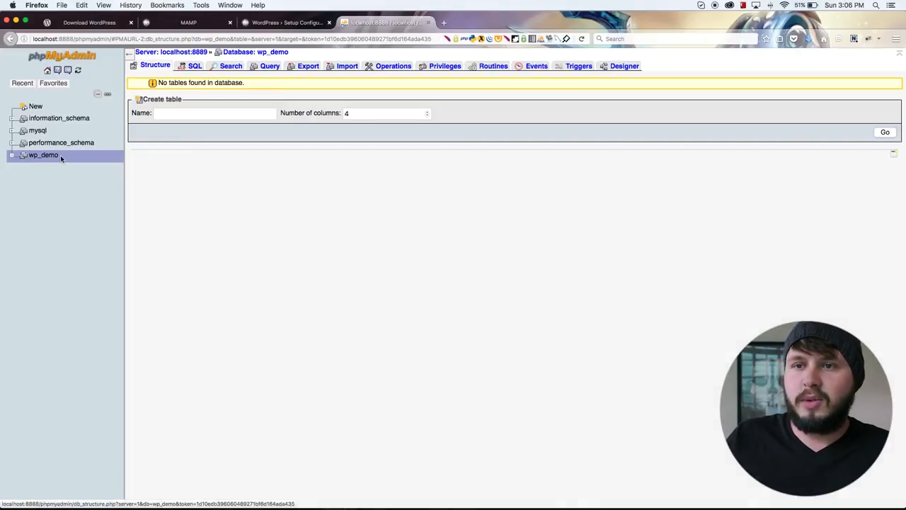
pyautogui.moveTo(62, 155); pyautogui.dragTo(28, 155)
pyautogui.press('super+c')
pyautogui.rightClick(32, 155)
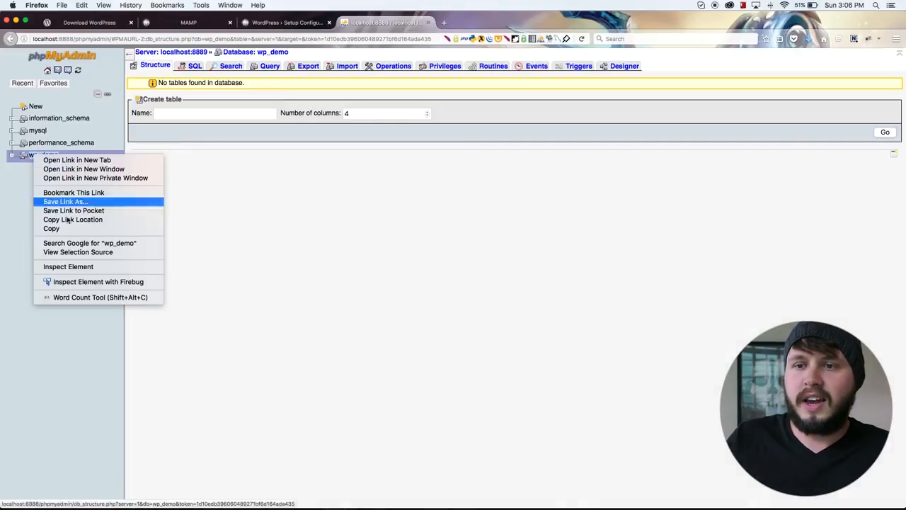
pyautogui.click(53, 228)
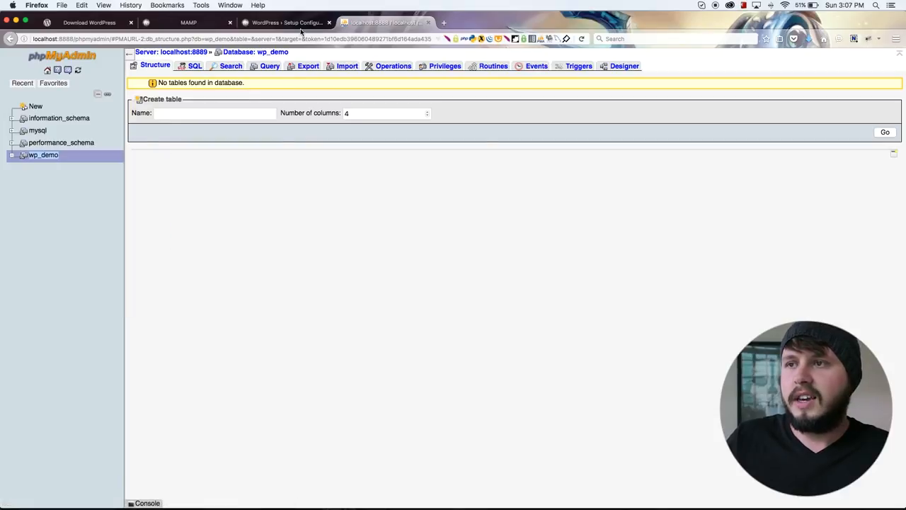
pyautogui.click(287, 23)
pyautogui.moveTo(408, 166); pyautogui.dragTo(162, 140)
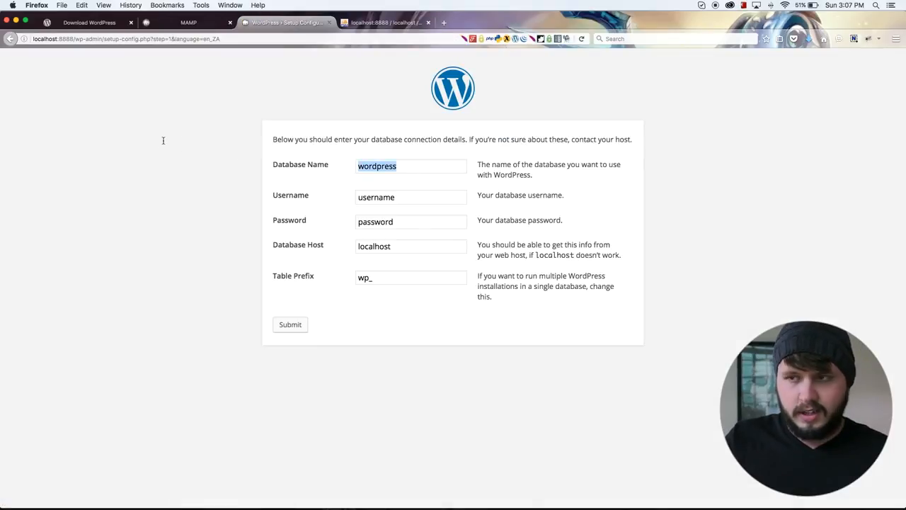
pyautogui.press('super+v')
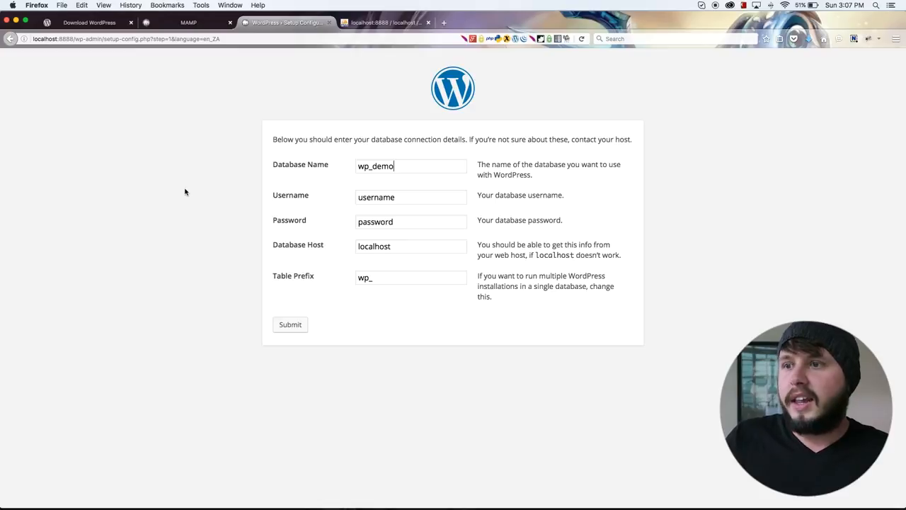
# Look up MAMP's MySQL connection parameters and enter root as the database username along with the database password.
pyautogui.moveTo(403, 201); pyautogui.dragTo(328, 203)
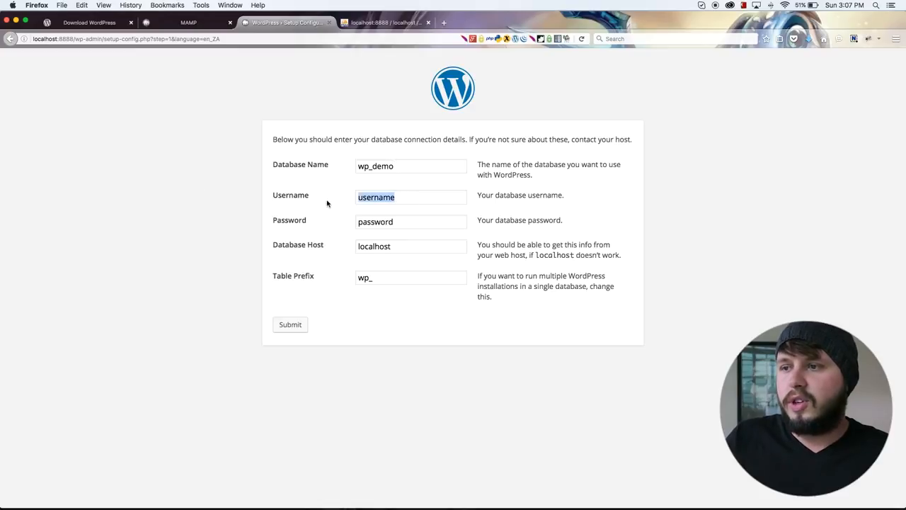
pyautogui.click(190, 23)
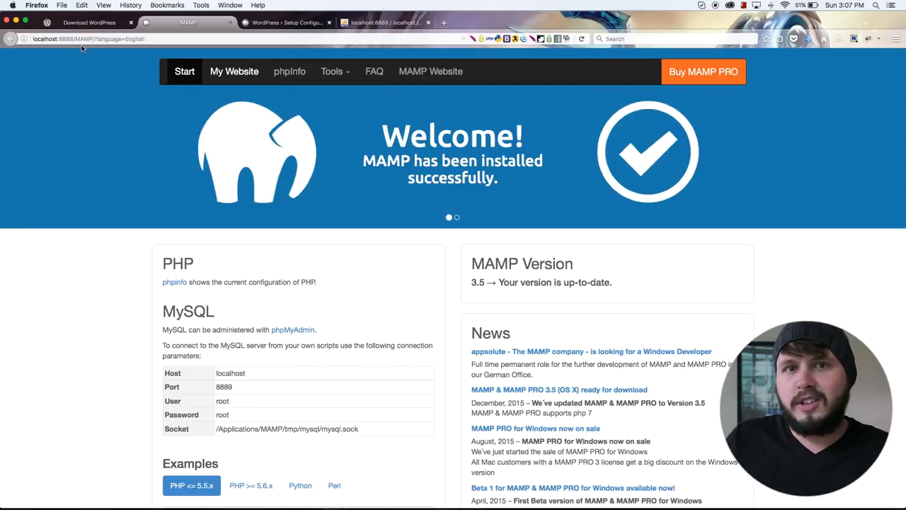
pyautogui.scroll(-5, 186, 140)
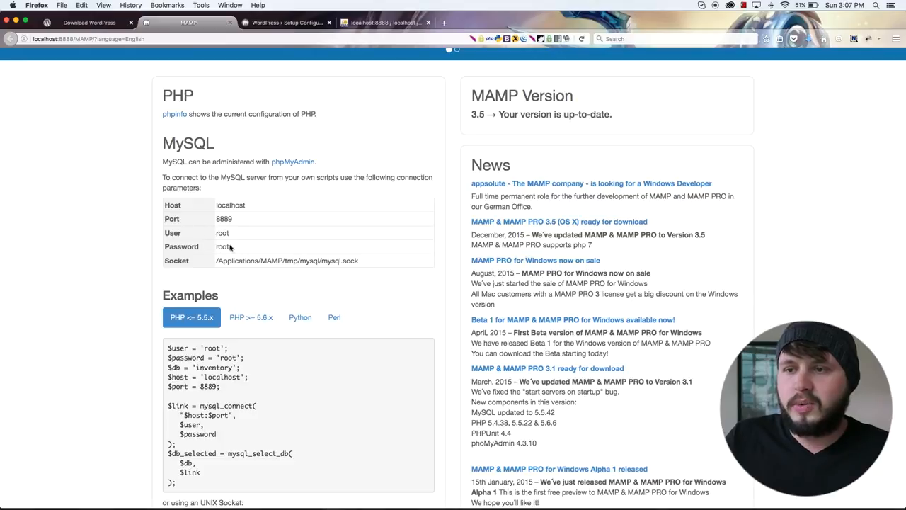
pyautogui.moveTo(232, 236); pyautogui.dragTo(187, 247)
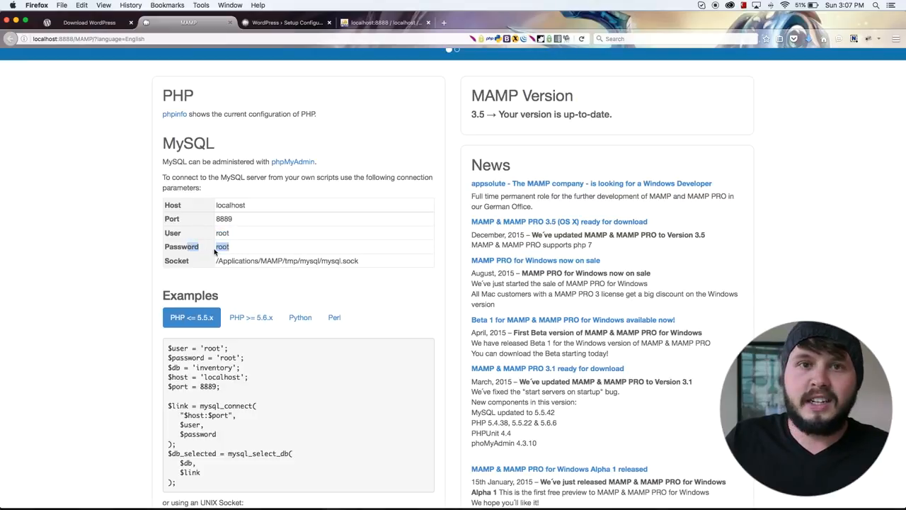
pyautogui.click(399, 26)
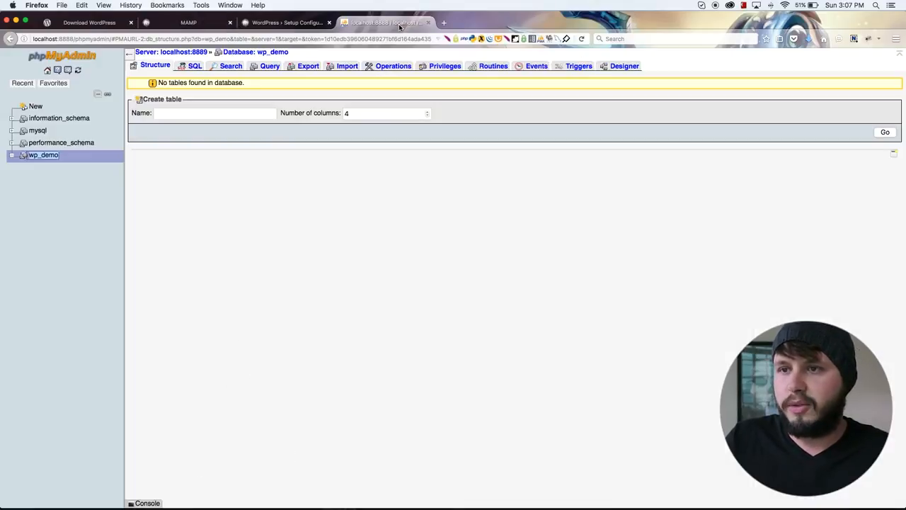
pyautogui.click(287, 23)
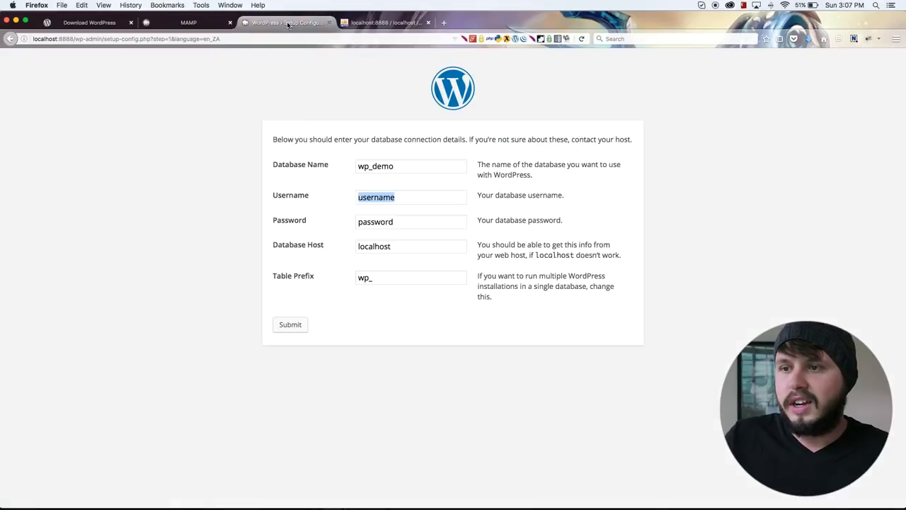
pyautogui.doubleClick(422, 196)
pyautogui.write('root')
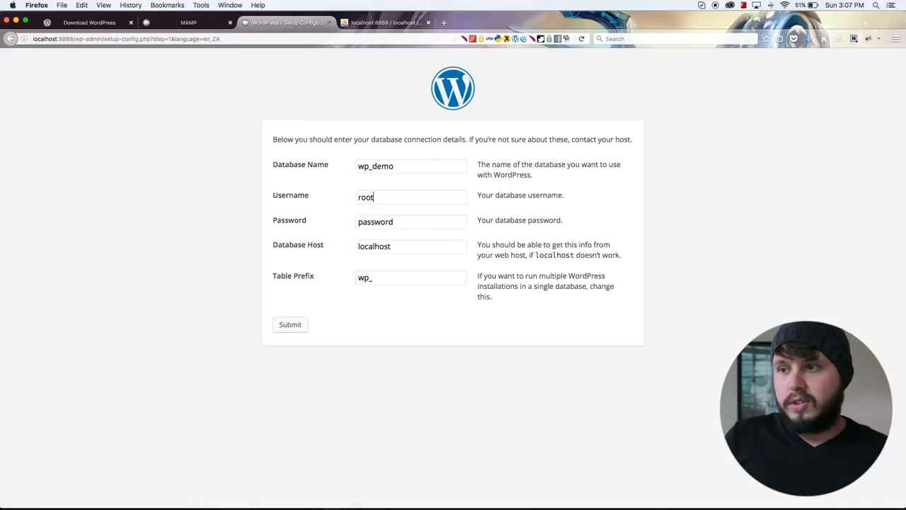
pyautogui.write('root')
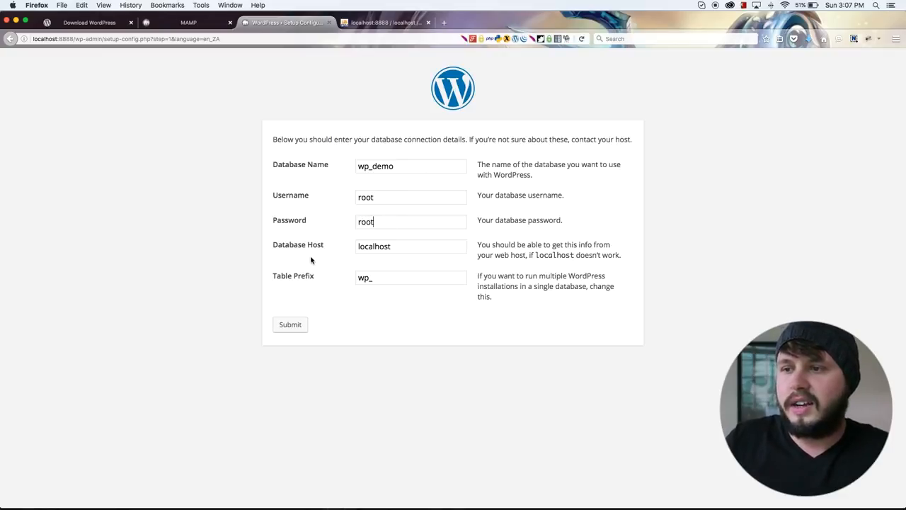
# Submit the connection details with database host localhost and table prefix wp_, and run the WordPress install.
pyautogui.click(410, 248)
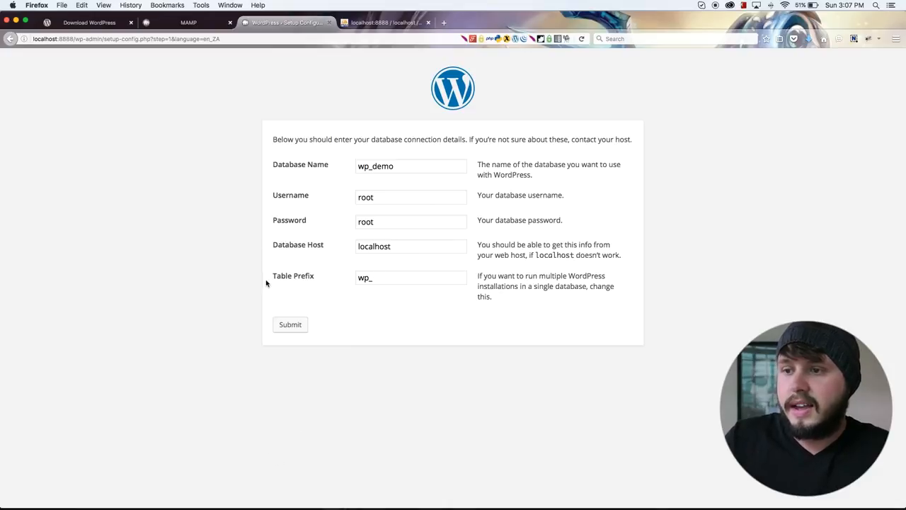
pyautogui.moveTo(386, 279); pyautogui.dragTo(328, 279)
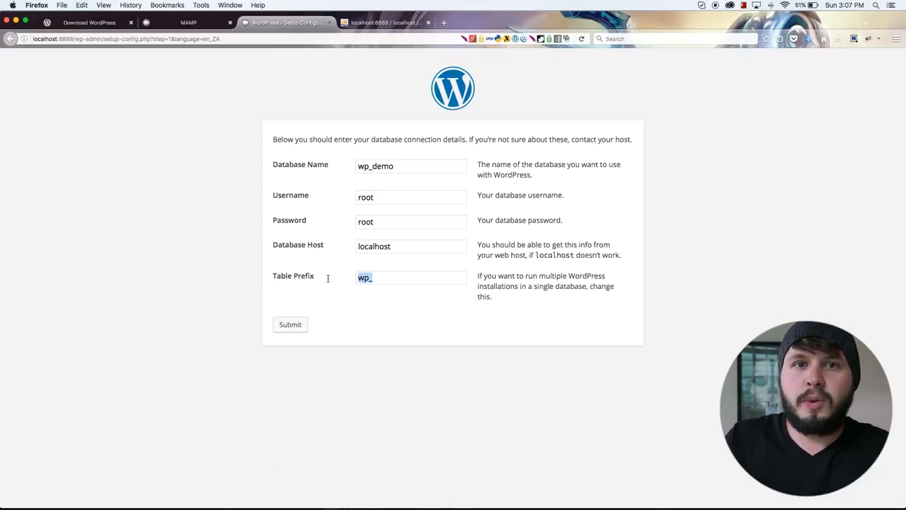
pyautogui.click(380, 278)
pyautogui.moveTo(357, 277); pyautogui.dragTo(300, 279)
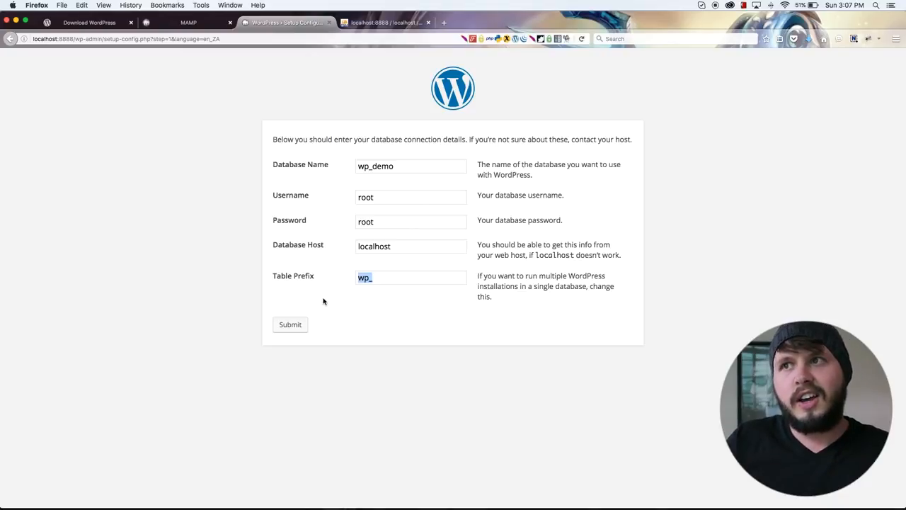
pyautogui.click(295, 327)
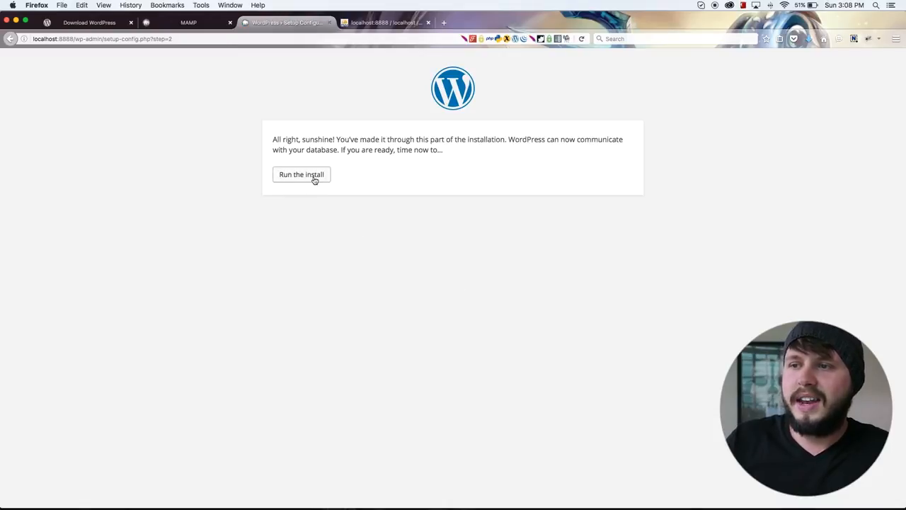
pyautogui.click(314, 180)
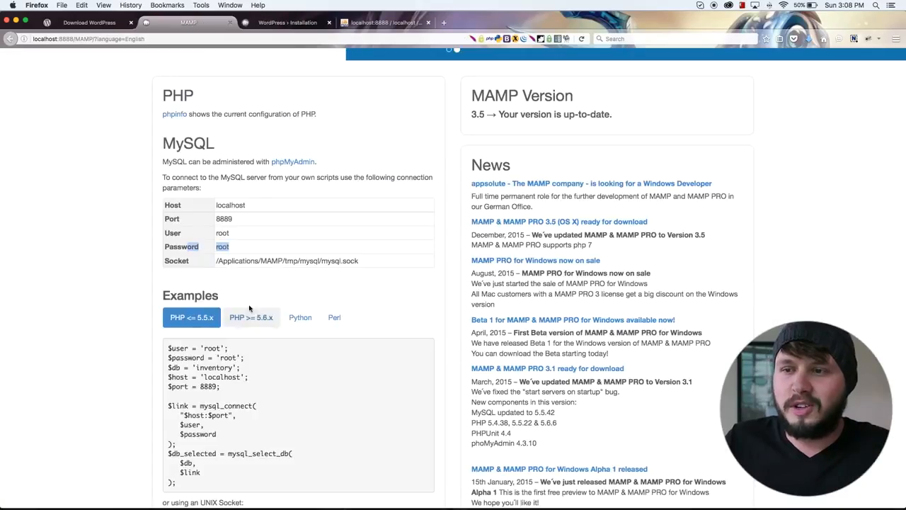
# Review the wp_demo database in phpMyAdmin, then set the site title to Wordpress Demo in the WordPress installation form.
pyautogui.click(386, 22)
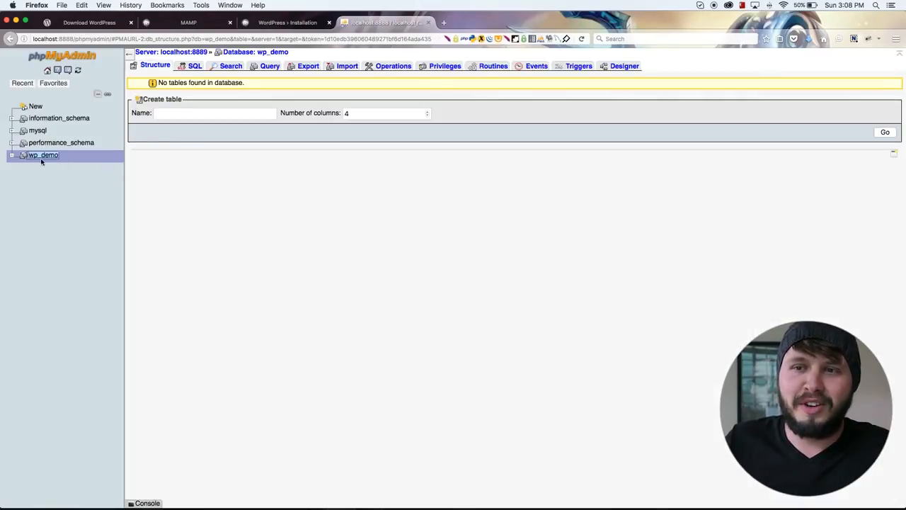
pyautogui.click(266, 23)
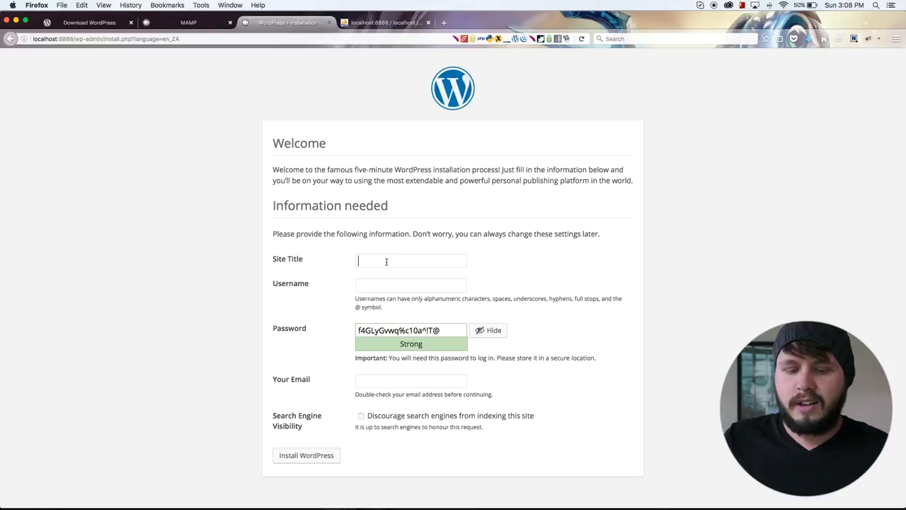
pyautogui.write('Wordpres')
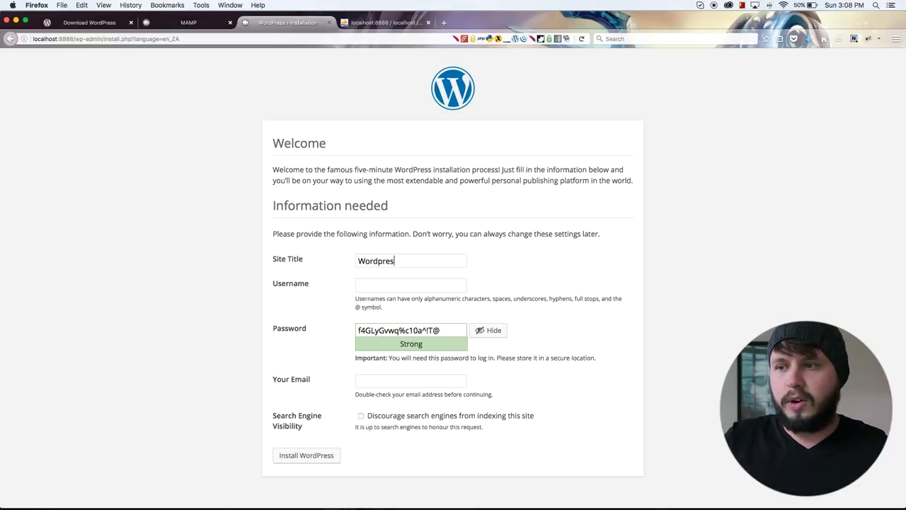
pyautogui.write('s Demo')
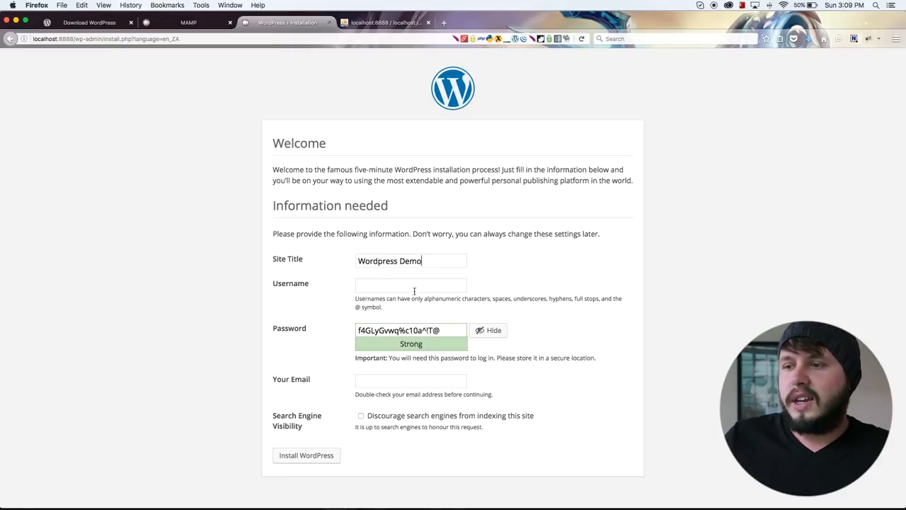
# Fill in the administrator's username and replace the suggested password with the account password.
pyautogui.click(361, 287)
pyautogui.click(392, 306)
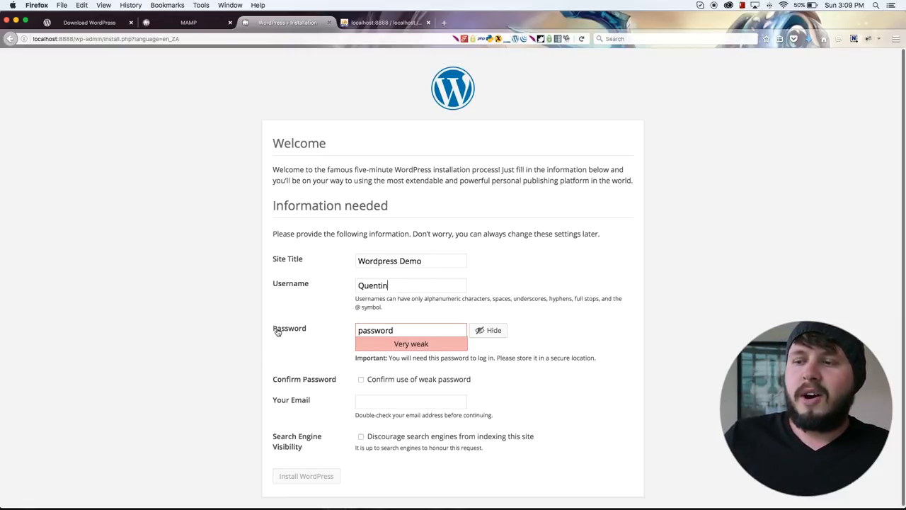
pyautogui.moveTo(419, 333); pyautogui.dragTo(306, 329)
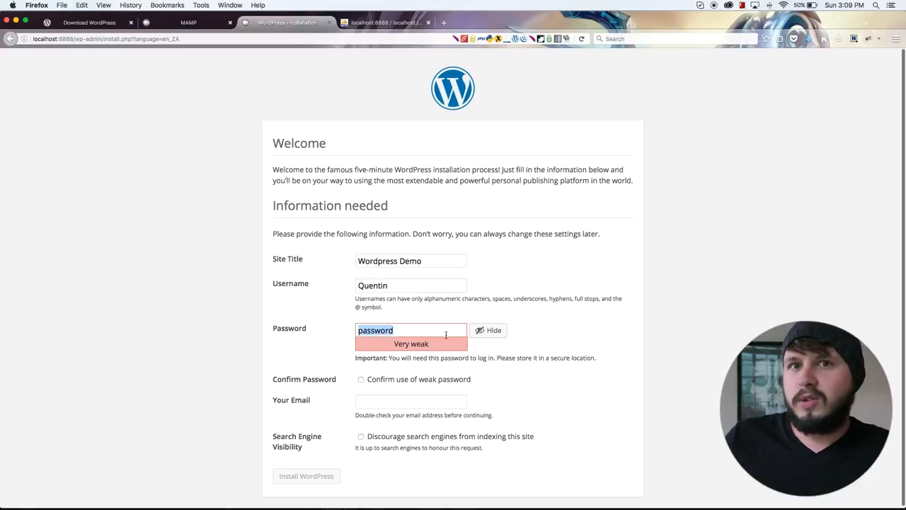
pyautogui.doubleClick(400, 286)
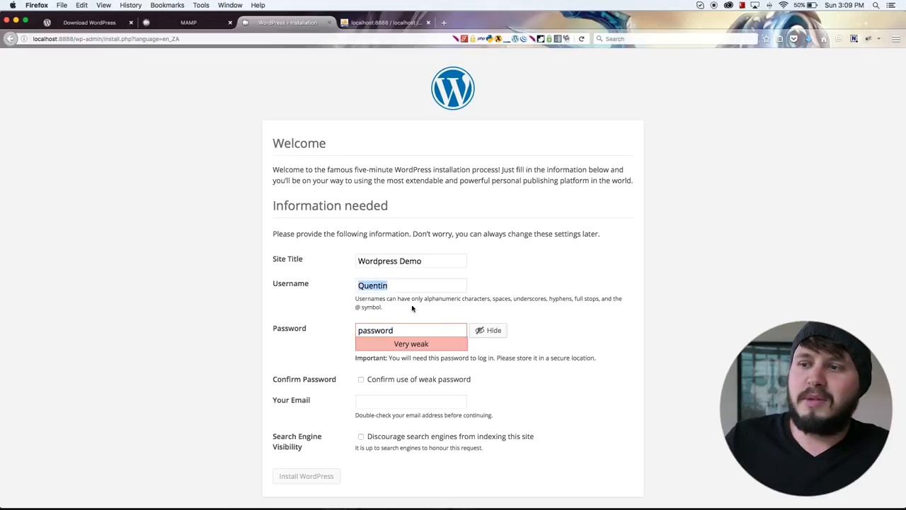
pyautogui.moveTo(415, 327); pyautogui.dragTo(280, 320)
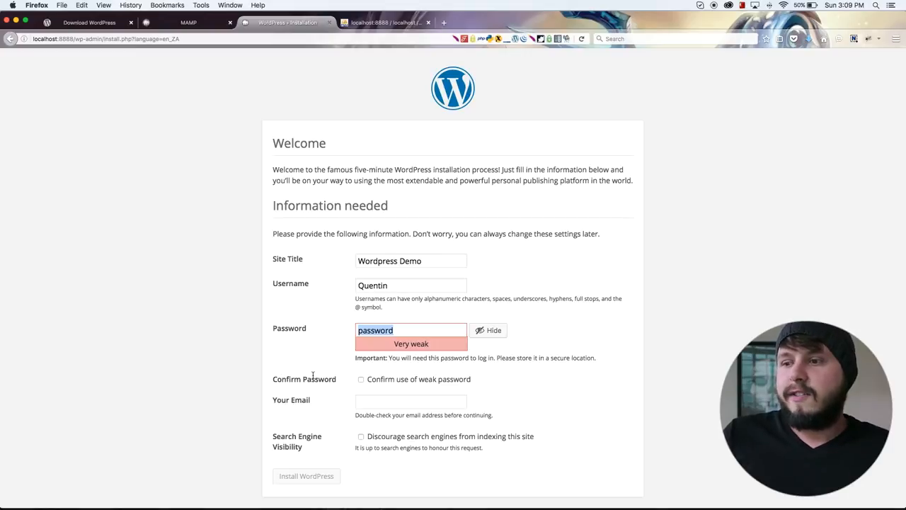
# Confirm the use of the weak password for the administrator account.
pyautogui.click(360, 379)
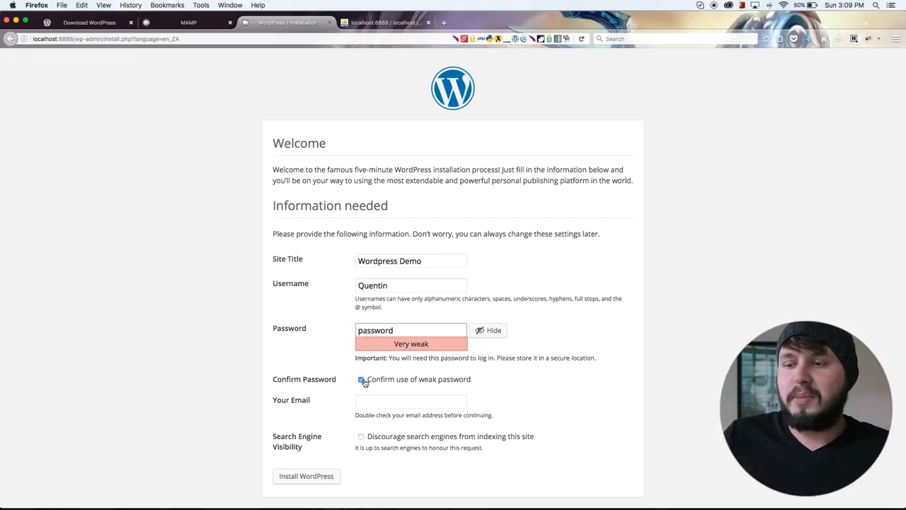
pyautogui.click(362, 380)
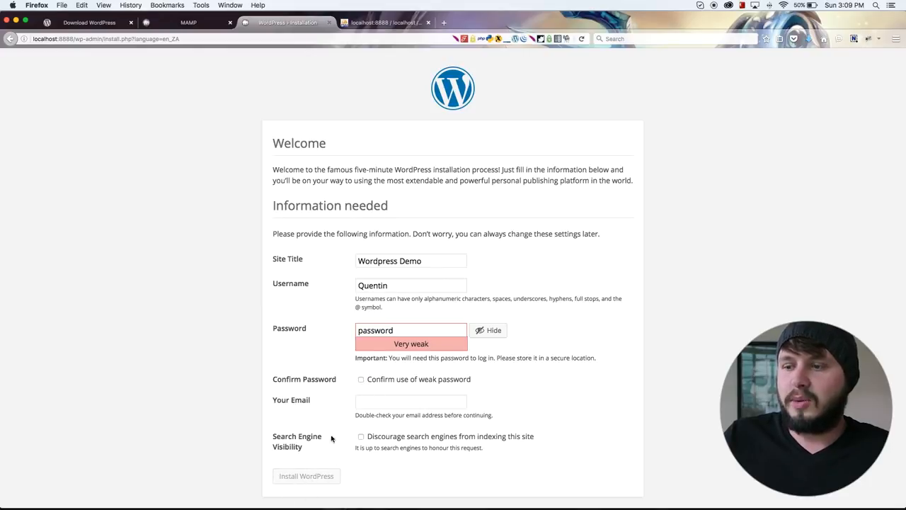
pyautogui.click(362, 380)
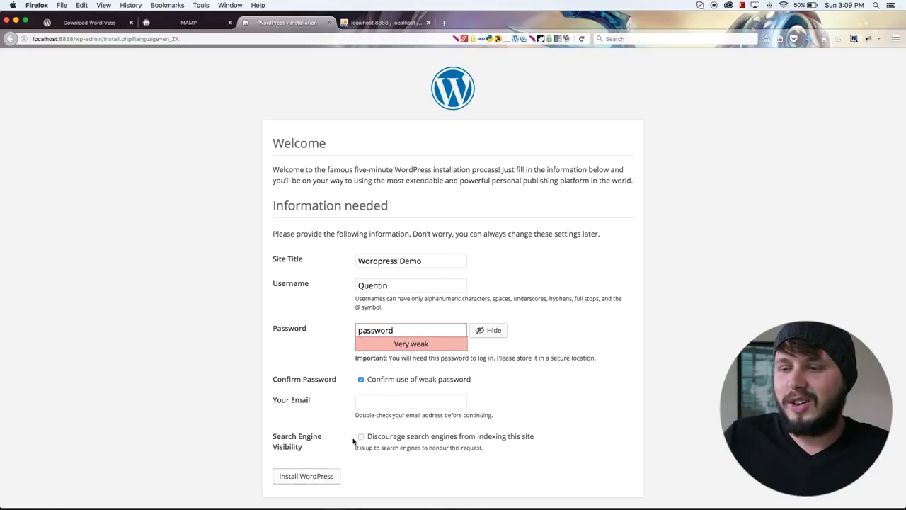
# Fill in the administrator's e-mail address and install WordPress.
pyautogui.click(370, 403)
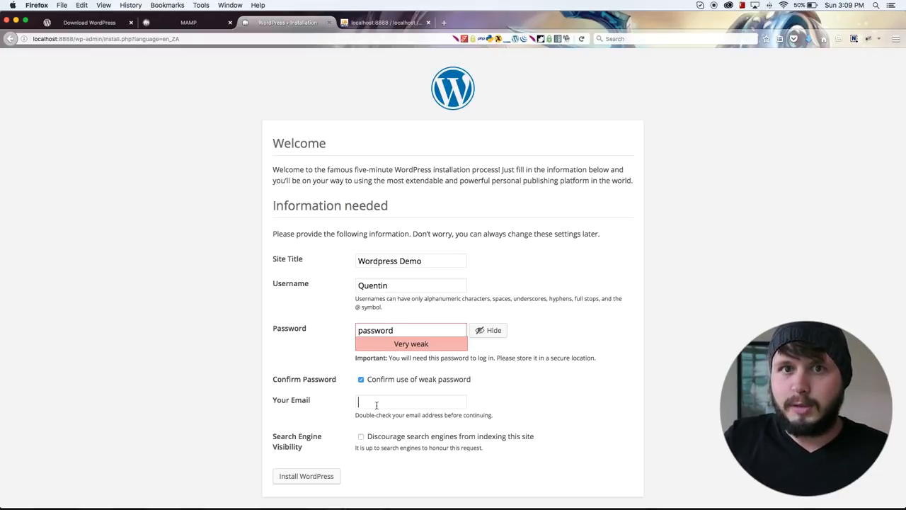
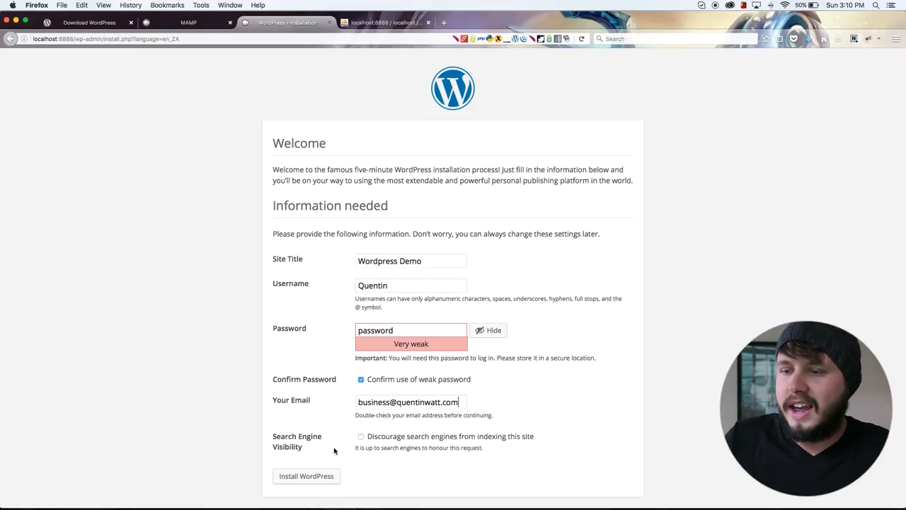
pyautogui.click(322, 476)
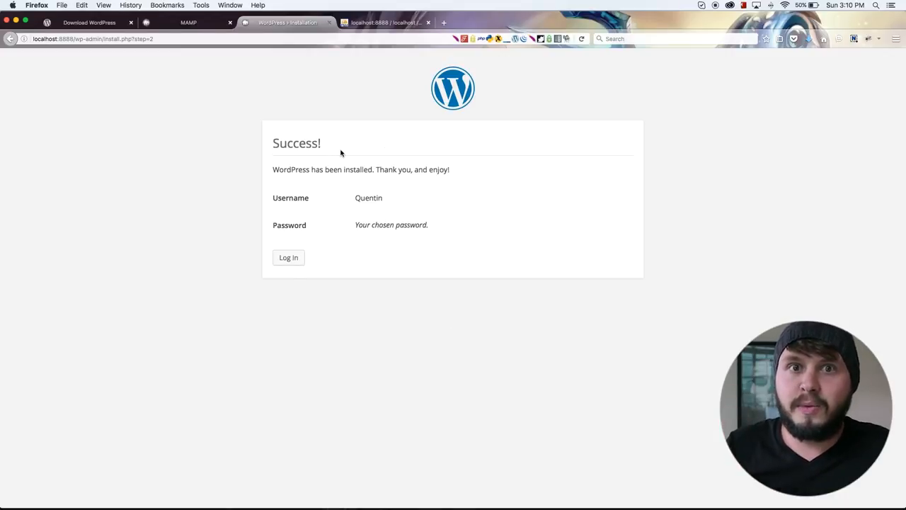
# Proceed to the login page and log in with the administrator's saved username and password.
pyautogui.click(282, 259)
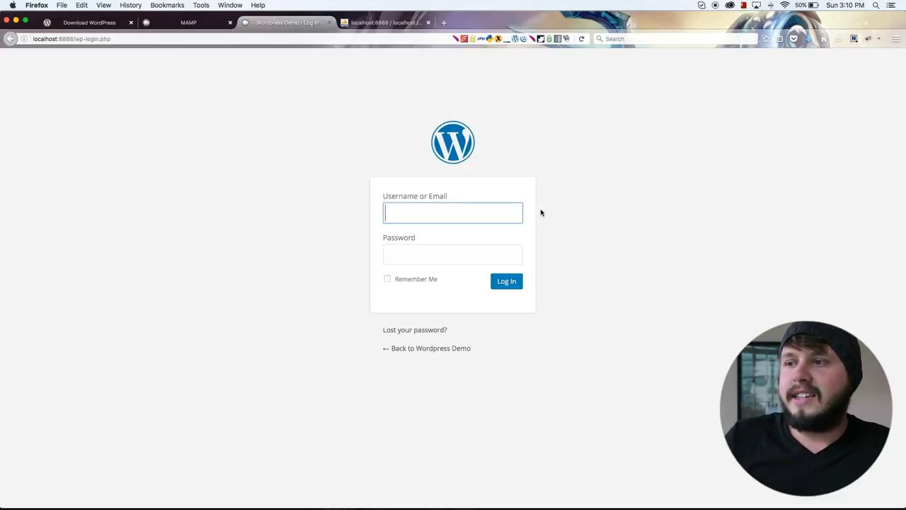
pyautogui.click(440, 214)
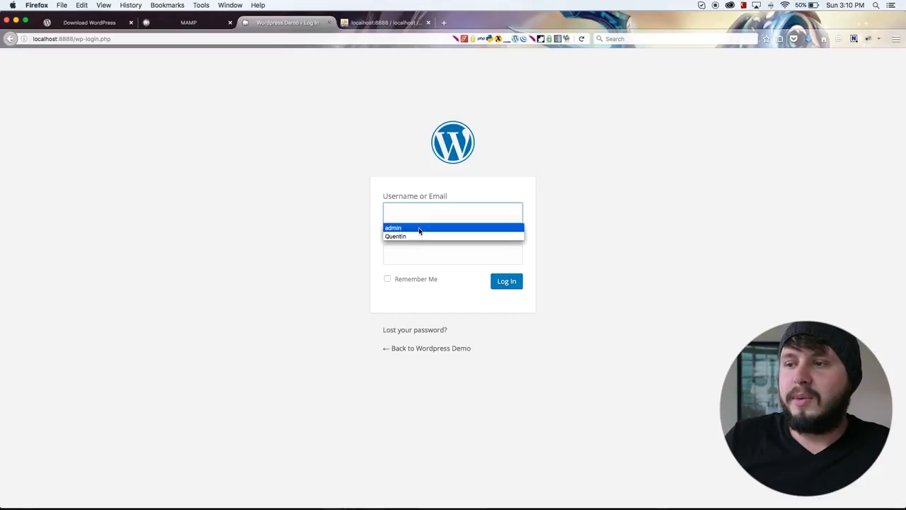
pyautogui.click(411, 235)
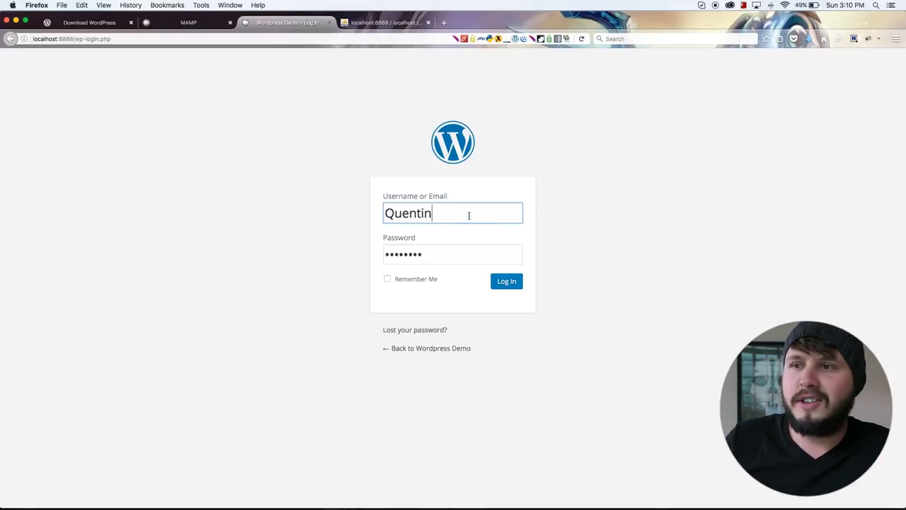
pyautogui.click(470, 214)
pyautogui.moveTo(470, 214); pyautogui.dragTo(293, 210)
pyautogui.click(439, 254)
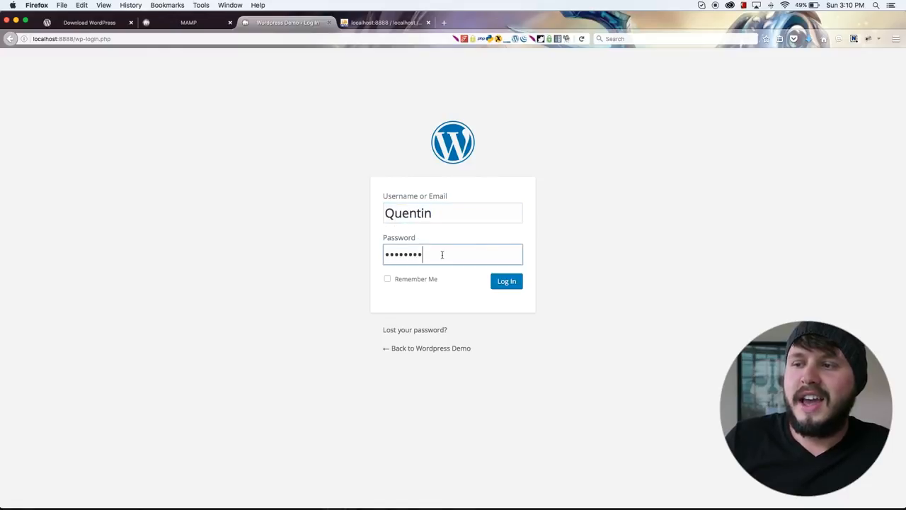
pyautogui.click(506, 287)
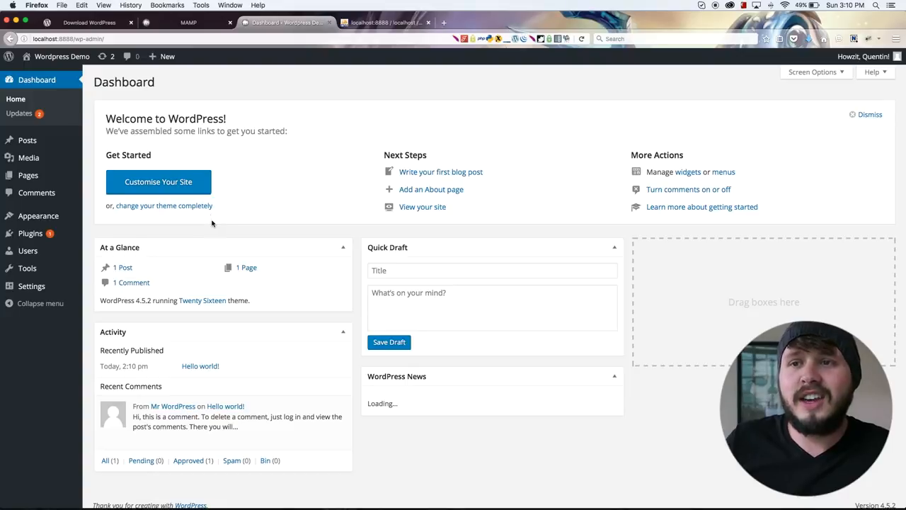
# Visit the Wordpress Demo site's front page and examine the Hello world! post and the site title.
pyautogui.moveTo(63, 65)
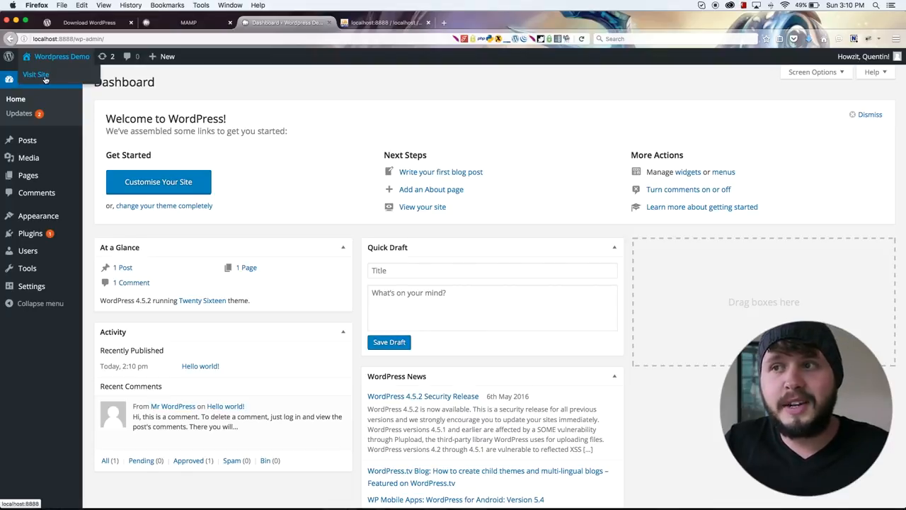
pyautogui.click(44, 78)
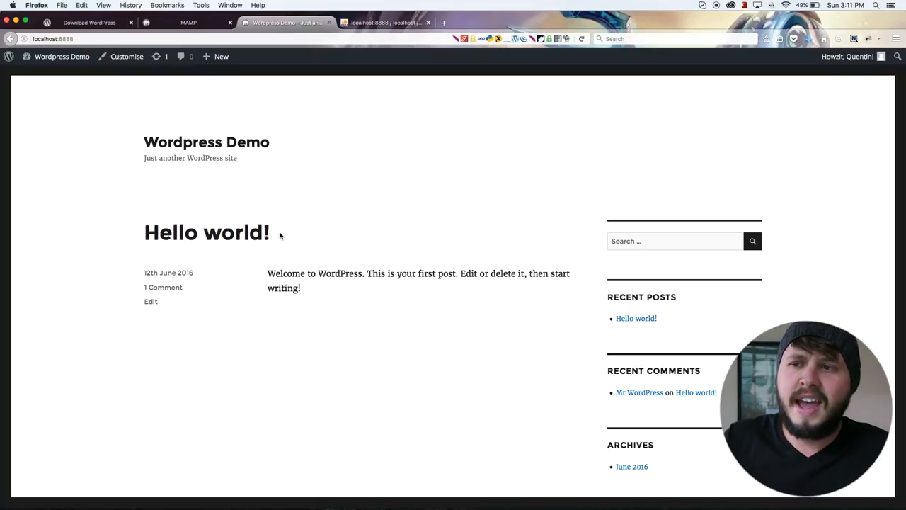
pyautogui.moveTo(296, 240); pyautogui.dragTo(146, 219)
pyautogui.click(212, 275)
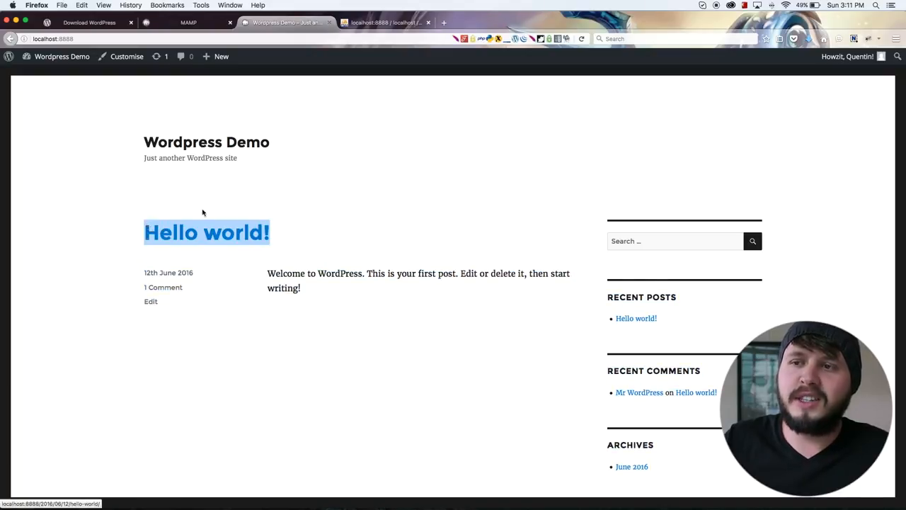
pyautogui.click(334, 160)
pyautogui.moveTo(325, 150); pyautogui.dragTo(141, 135)
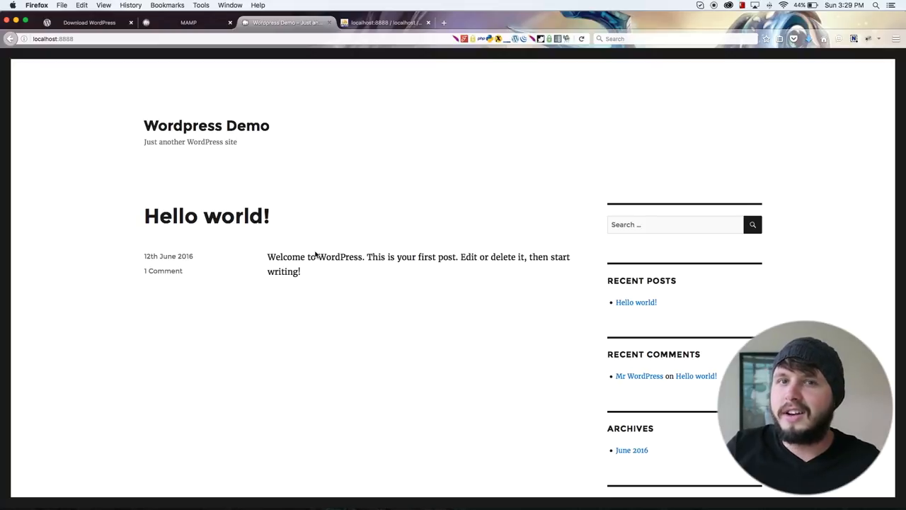
# Go to the site's admin login page at localhost:8888/wp-admin.
pyautogui.click(69, 39)
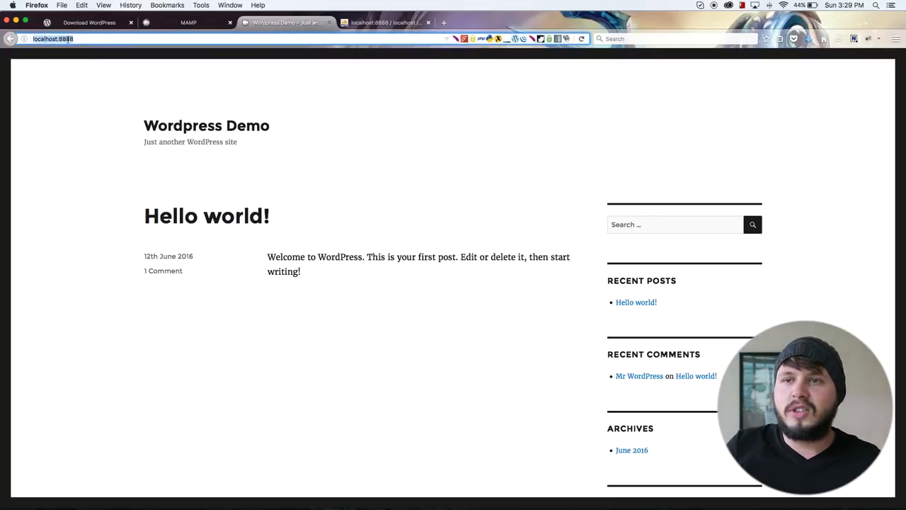
pyautogui.click(85, 39)
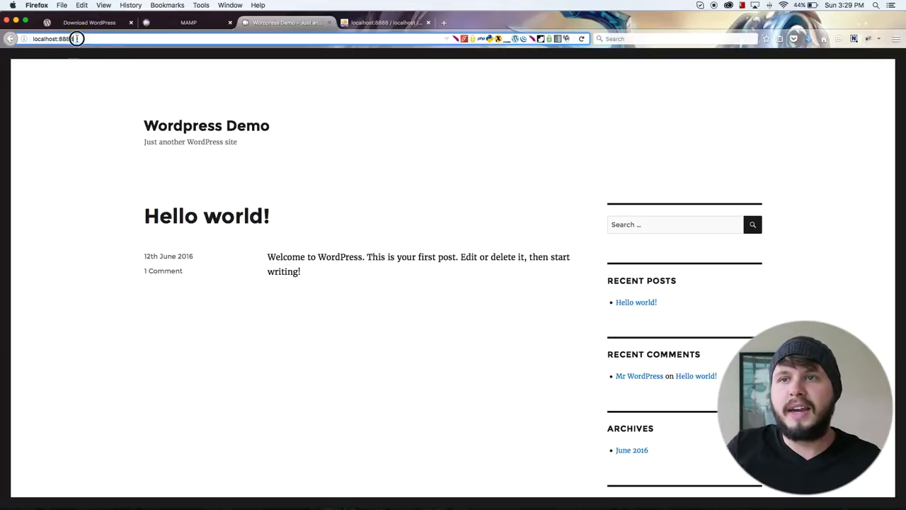
pyautogui.moveTo(76, 39); pyautogui.dragTo(22, 39)
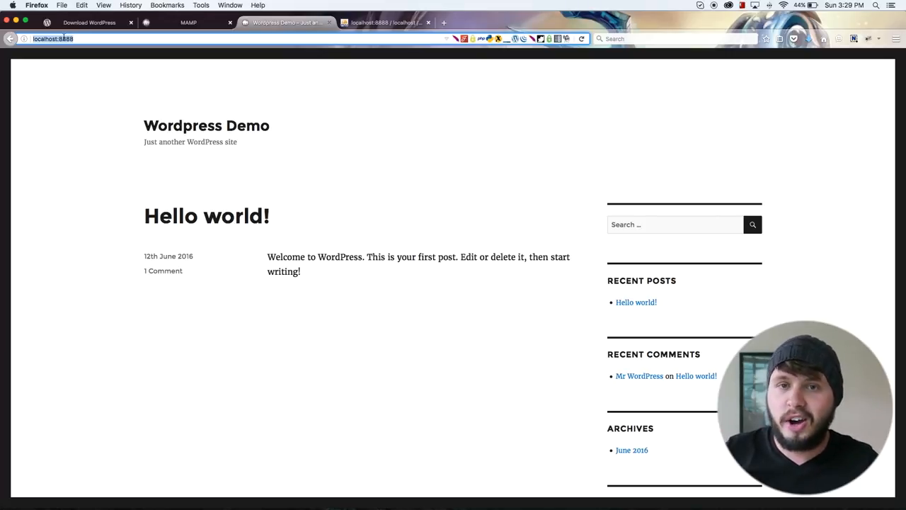
pyautogui.press('Right')
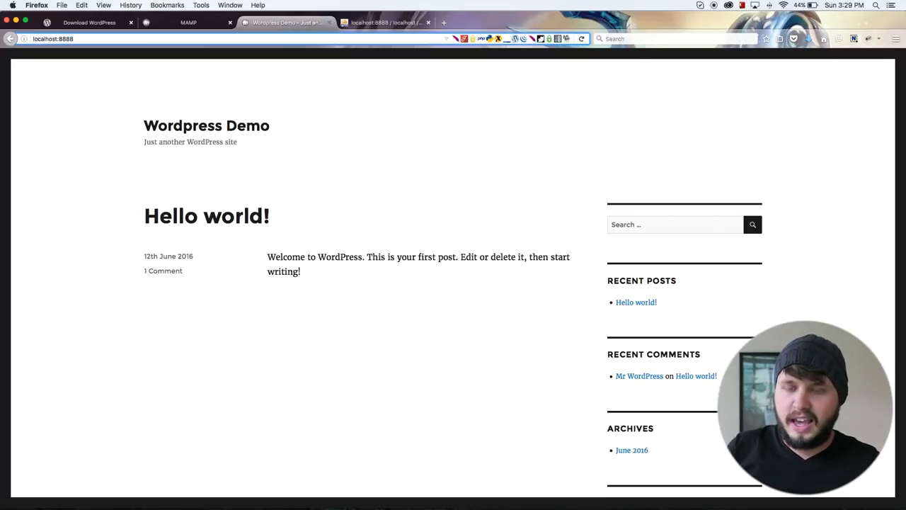
pyautogui.write('/w')
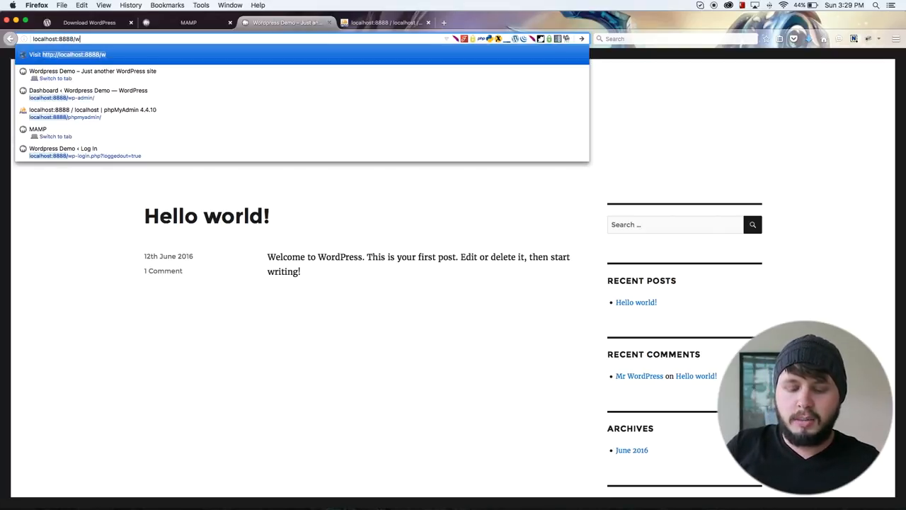
pyautogui.write('p-admi')
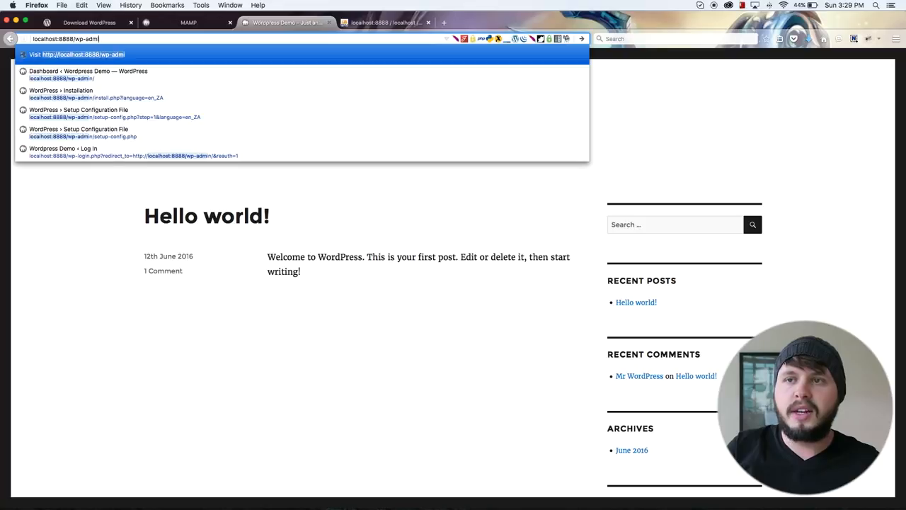
pyautogui.write('n')
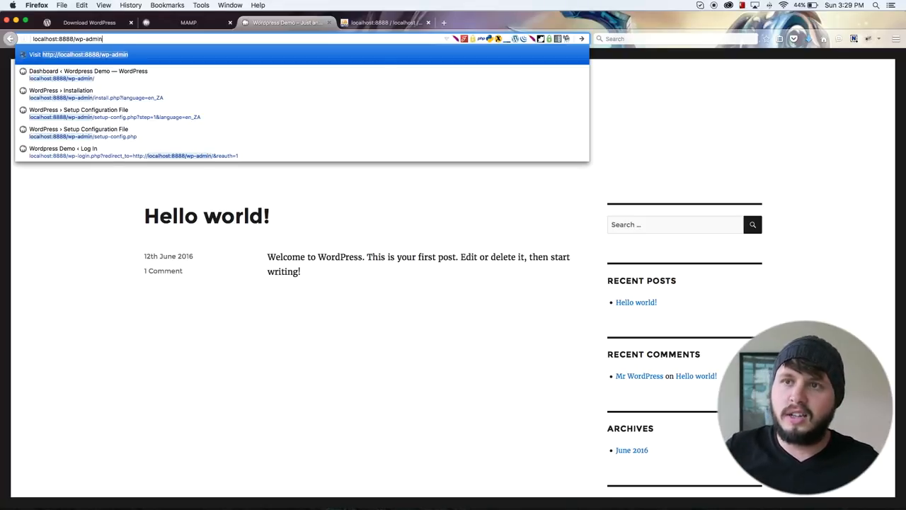
pyautogui.press('Return')
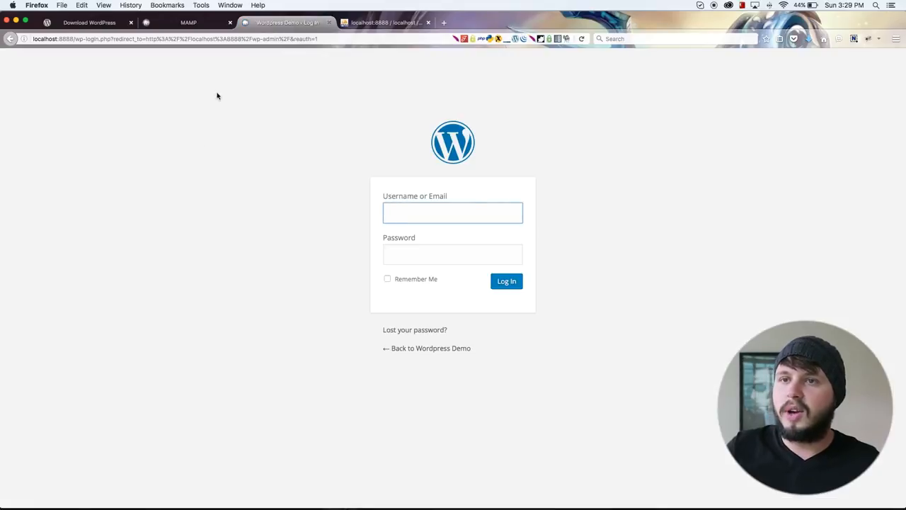
# Fill the admin login form with the saved administrator username and password, and submit it to log back in.
pyautogui.click(439, 213)
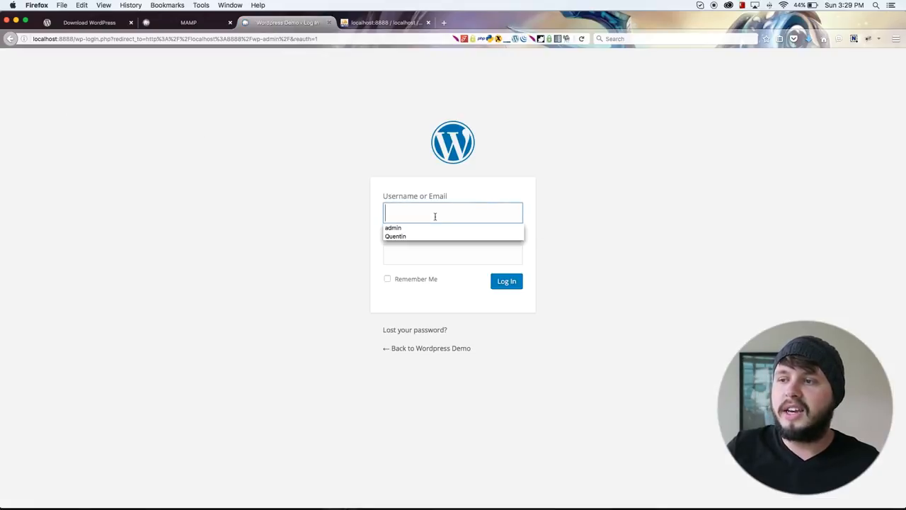
pyautogui.click(416, 236)
pyautogui.click(500, 280)
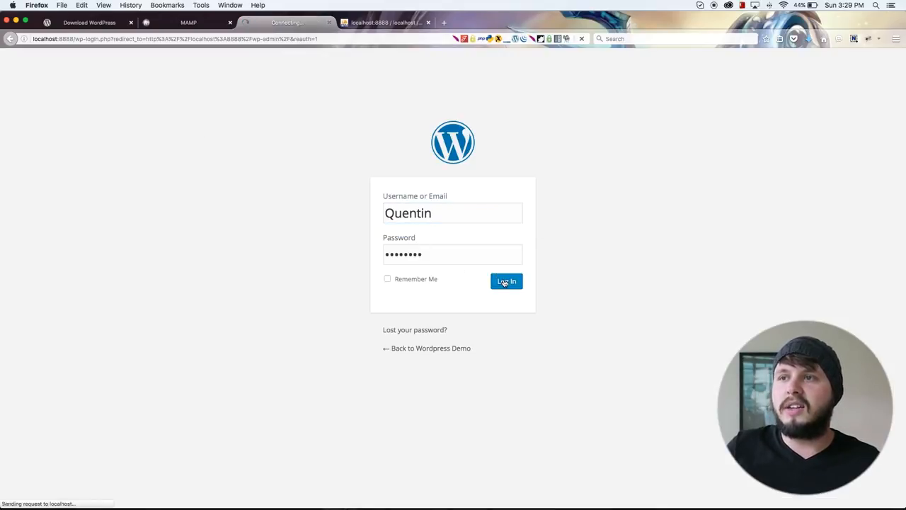